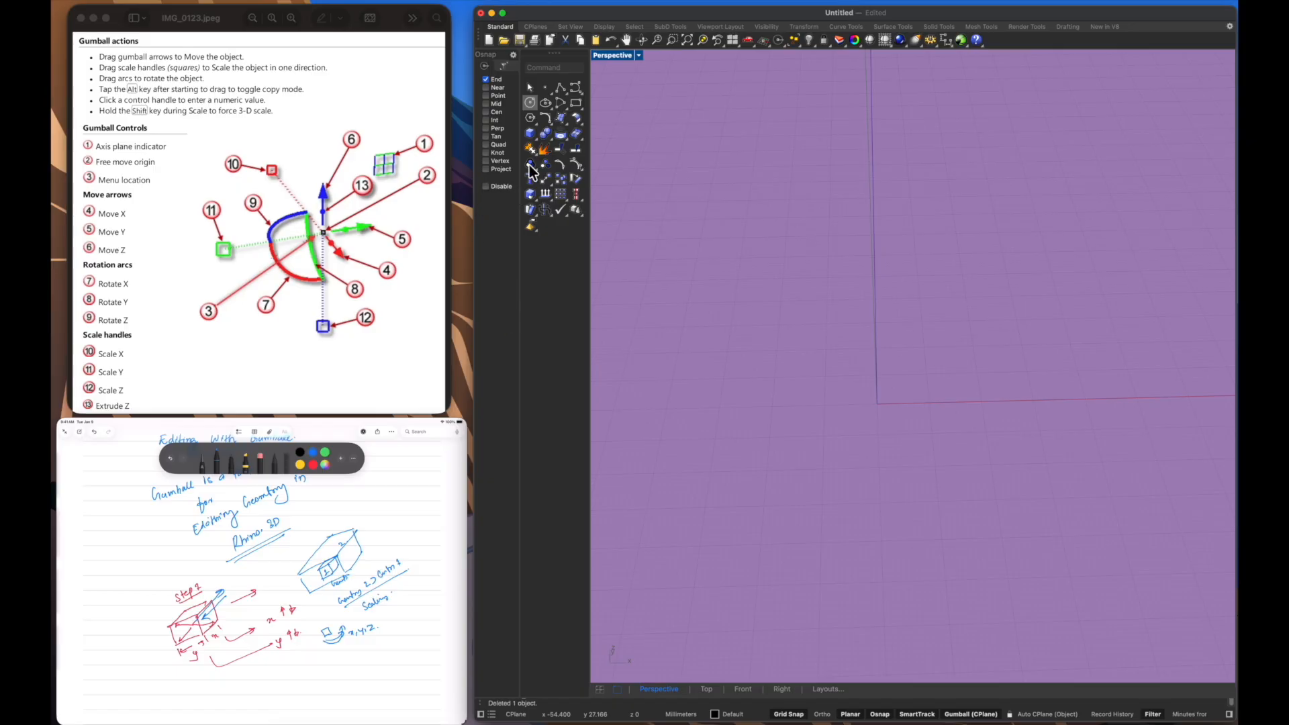
- Start a vertical solid cone with its base centred at 0,0,0 and set its base radius to 50 mm
left_click(535, 138)
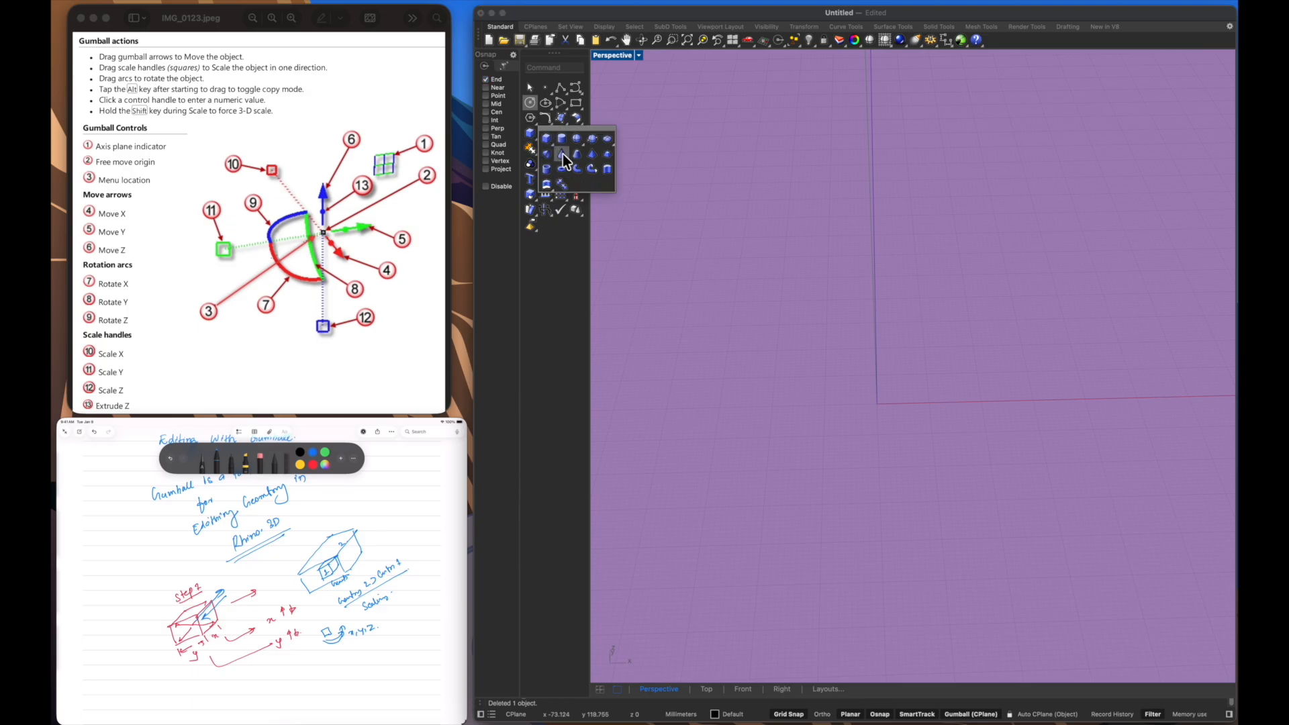
left_click(563, 155)
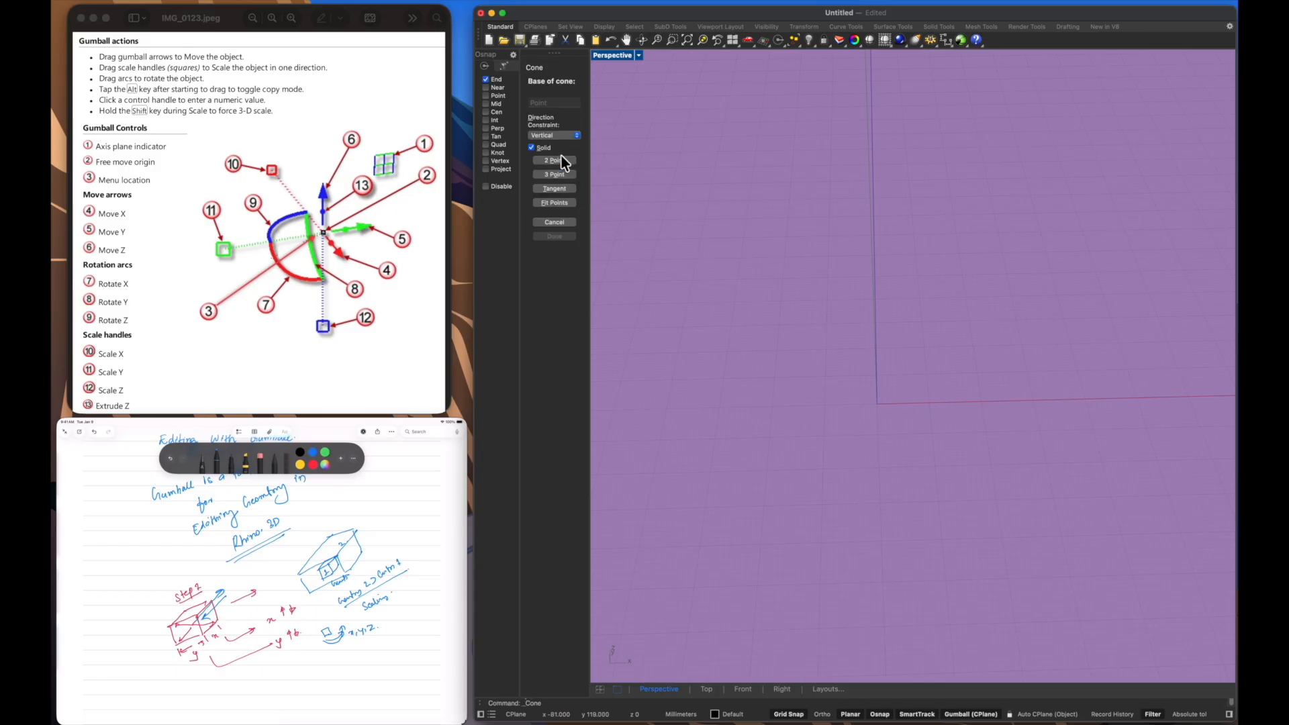
left_click(567, 103)
type("0,0,0")
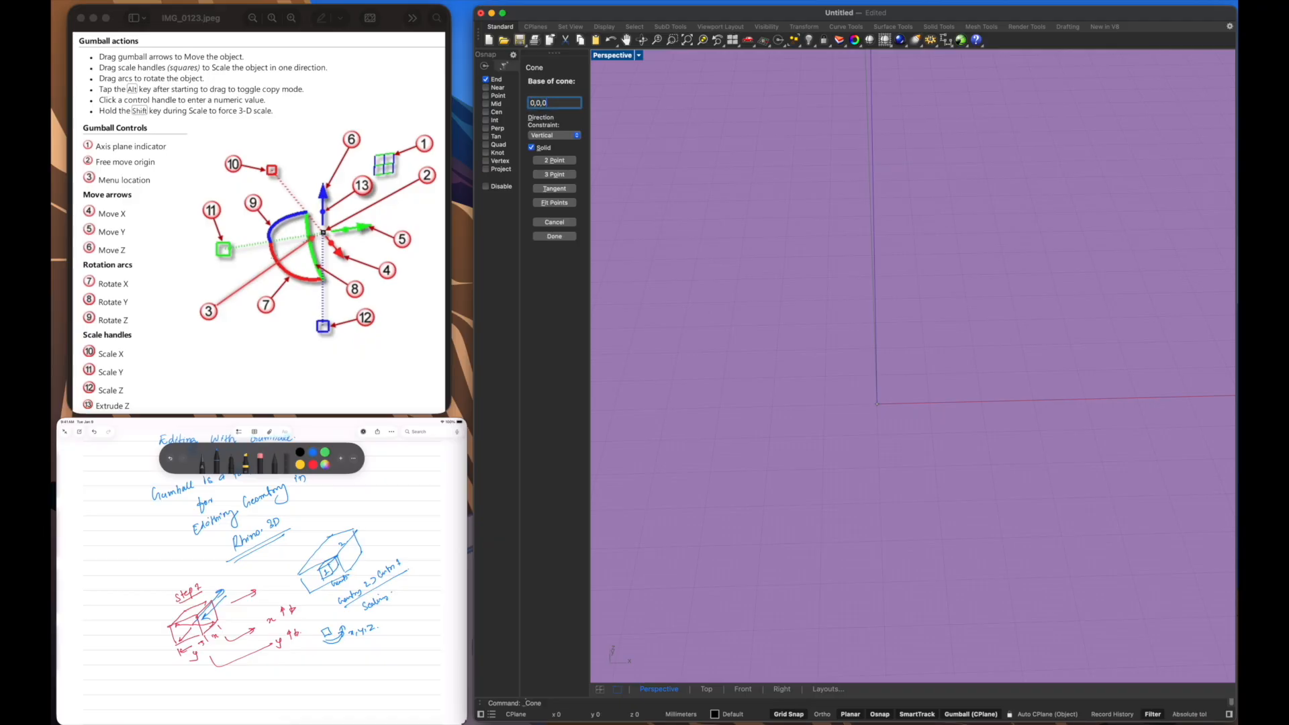
key("Return")
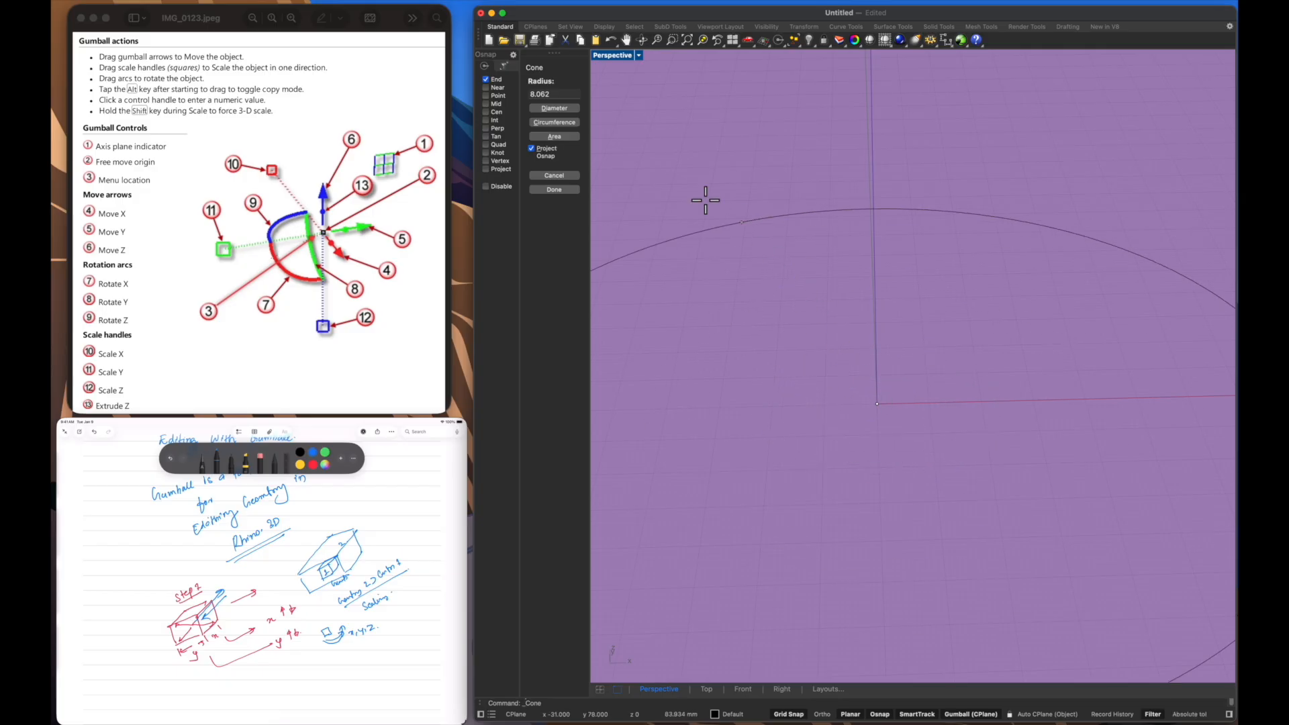
left_click(556, 94)
left_click_drag(556, 94, 524, 94)
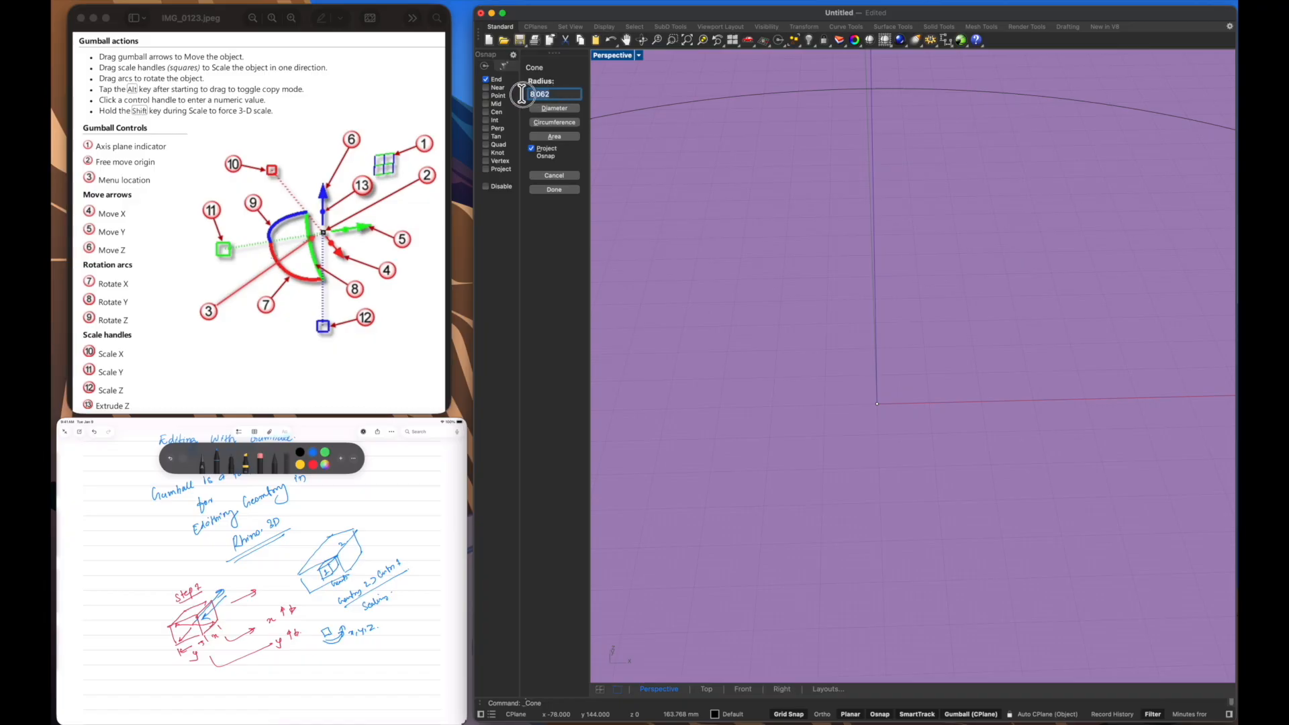
type("50")
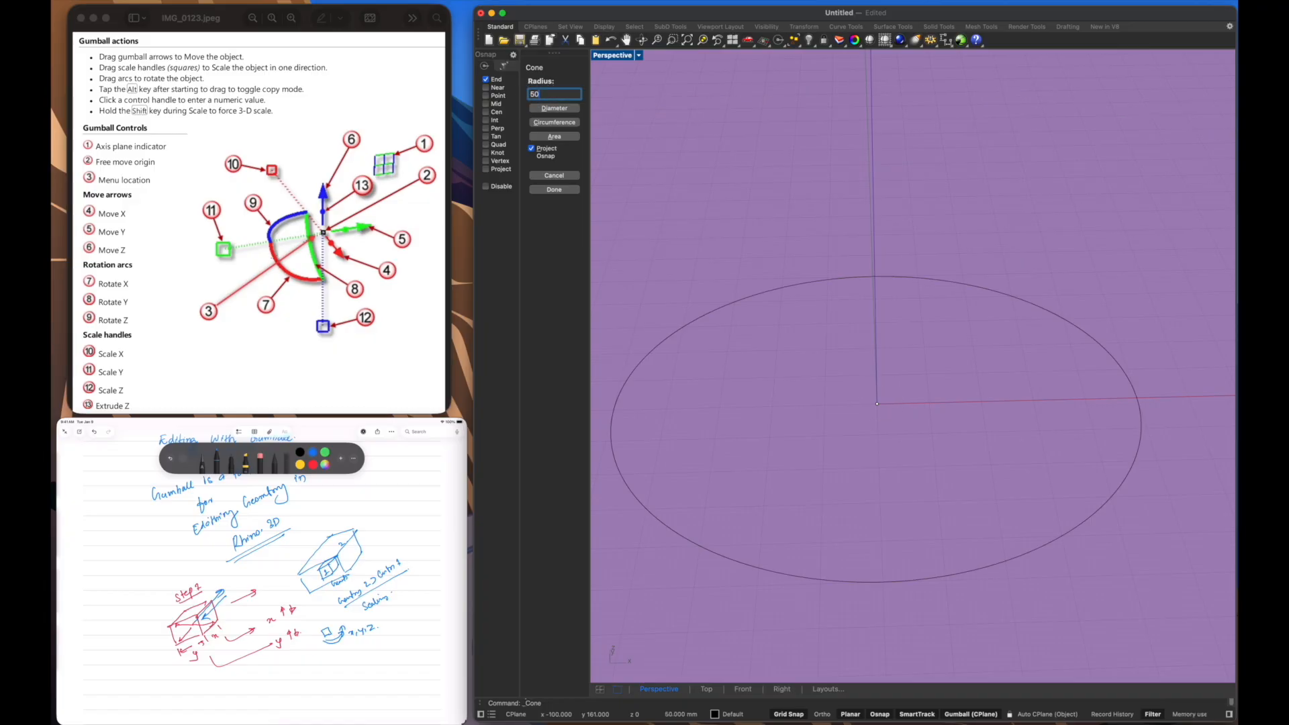
key("Return")
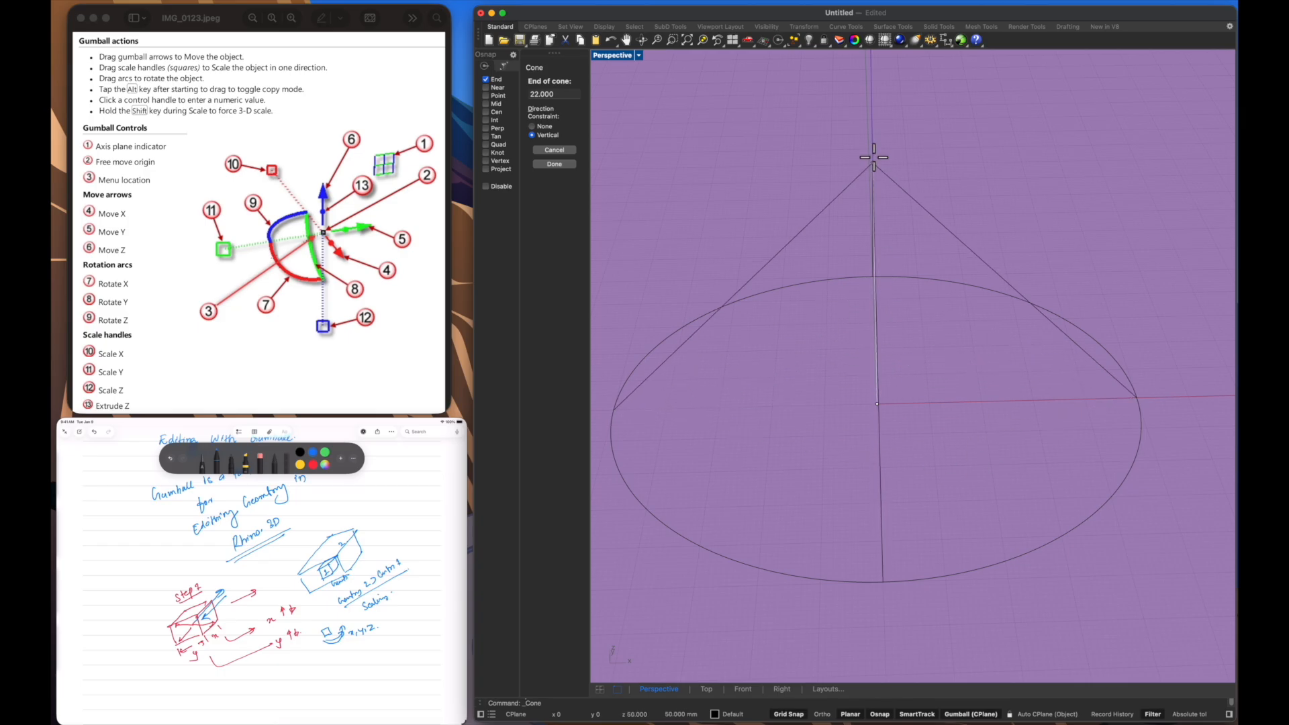
- Finish the cone by setting its height to 100 mm
scroll(868, 104, "up", 3)
scroll(869, 110, "down", 5)
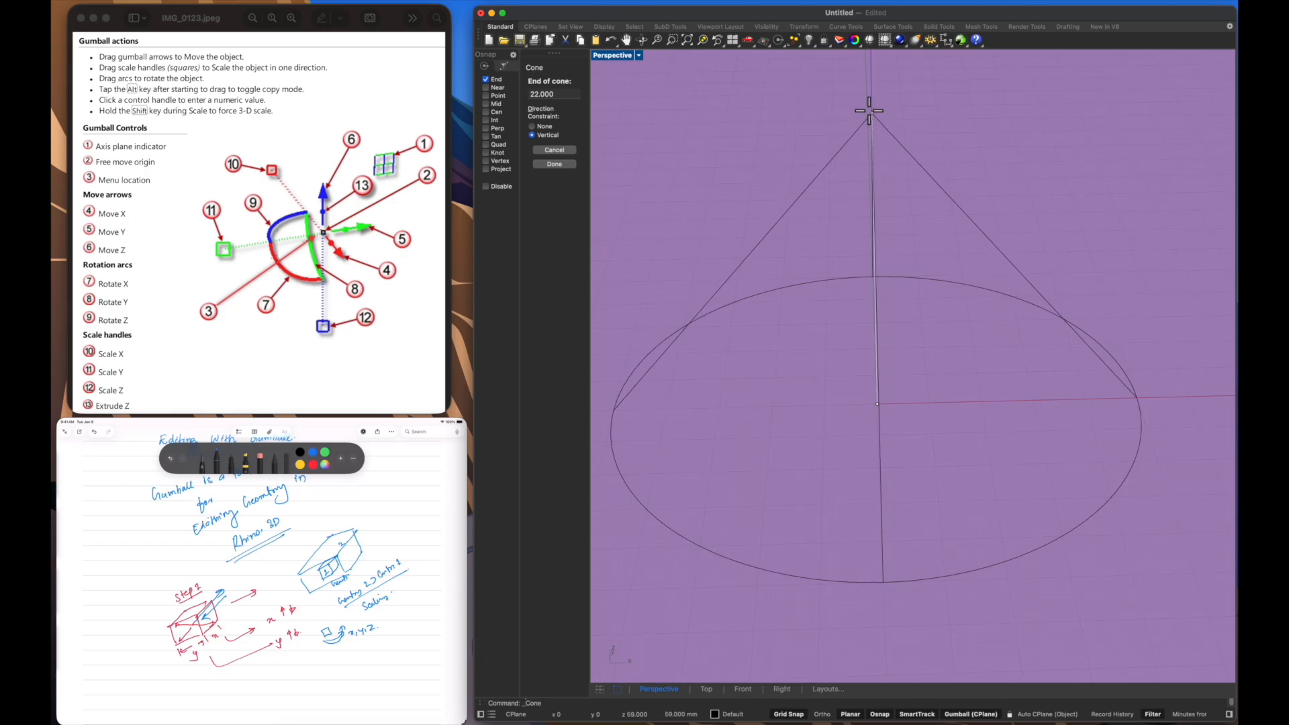
left_click(519, 94)
type("100")
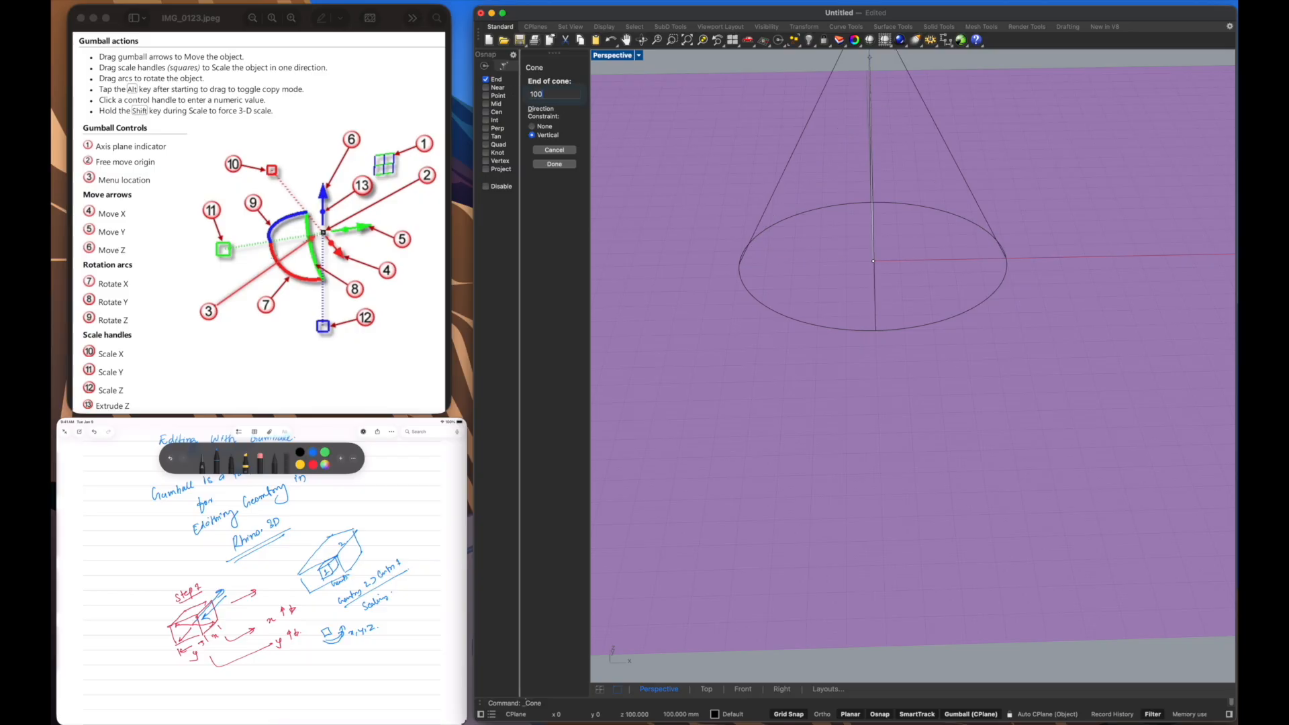
key("Return")
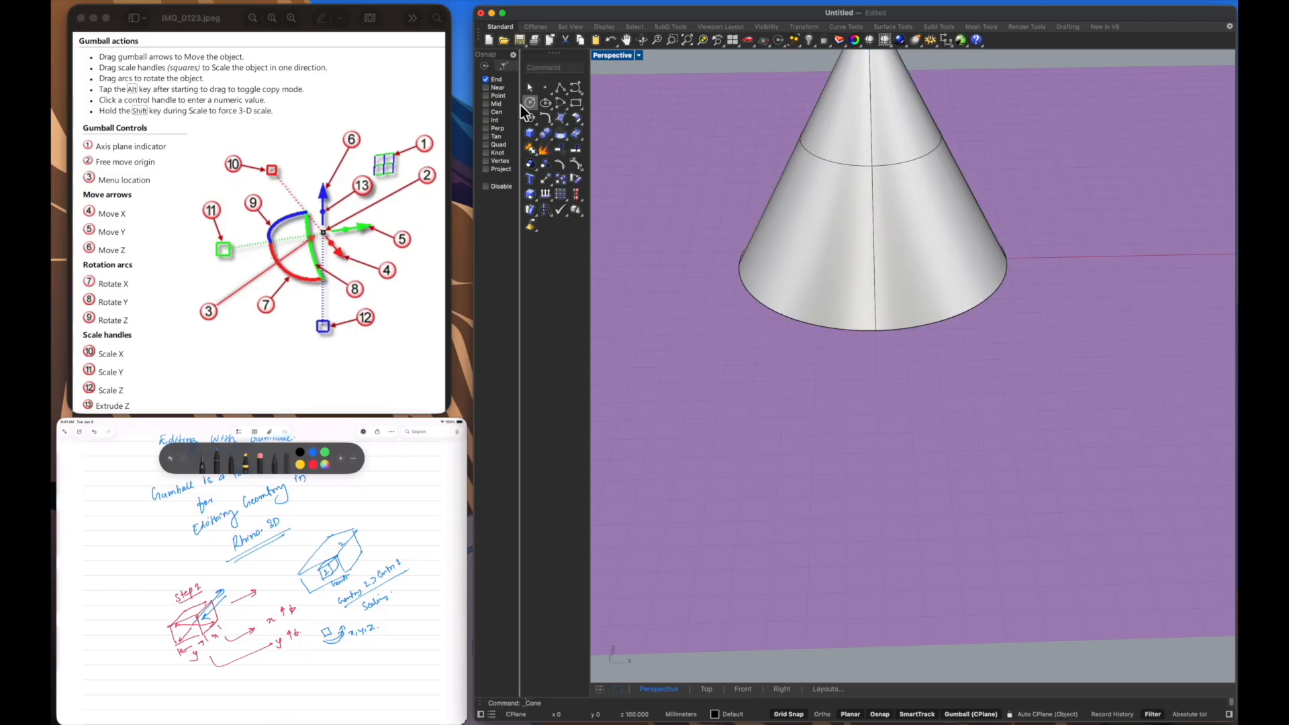
- Examine the cone in the Top, Front, Right and Perspective views, finishing with the Perspective viewport maximized
scroll(900, 309, "down", 3)
right_click_drag(916, 279, 887, 315)
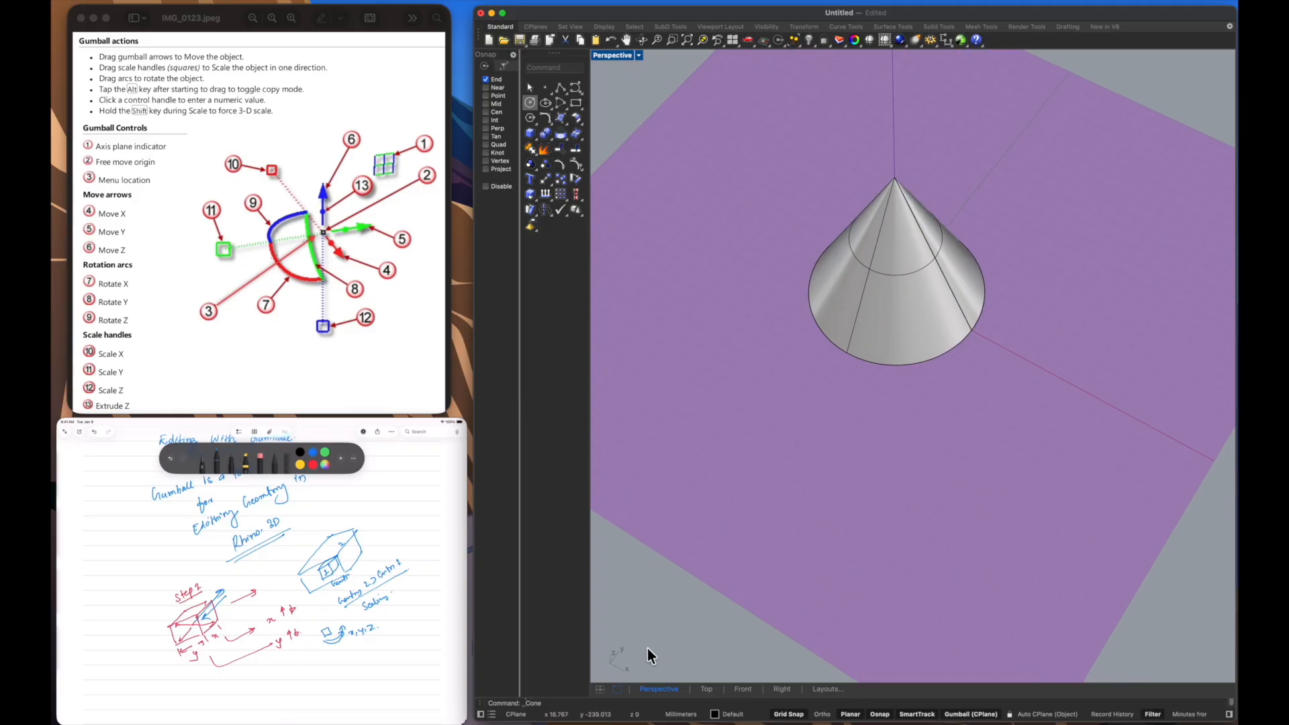
left_click(600, 689)
scroll(878, 498, "down", 6)
scroll(854, 525, "up", 6)
scroll(854, 524, "down", 8)
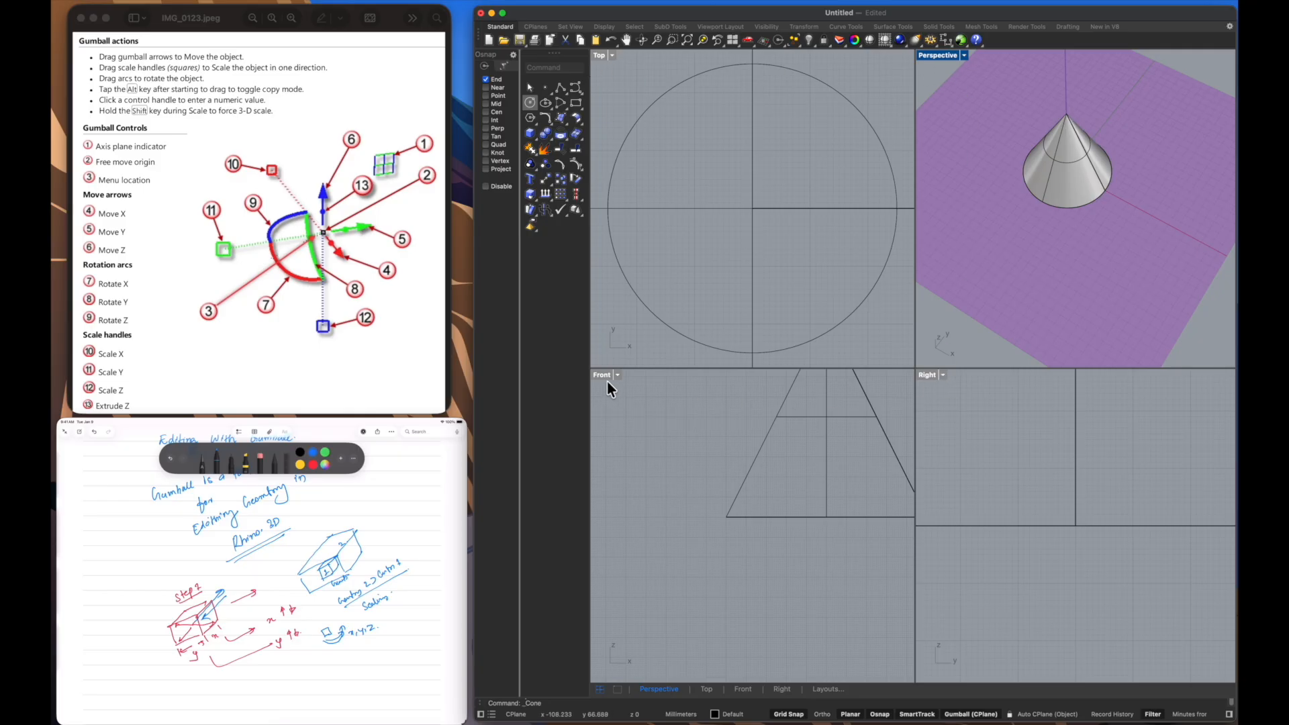
scroll(835, 483, "down", 2)
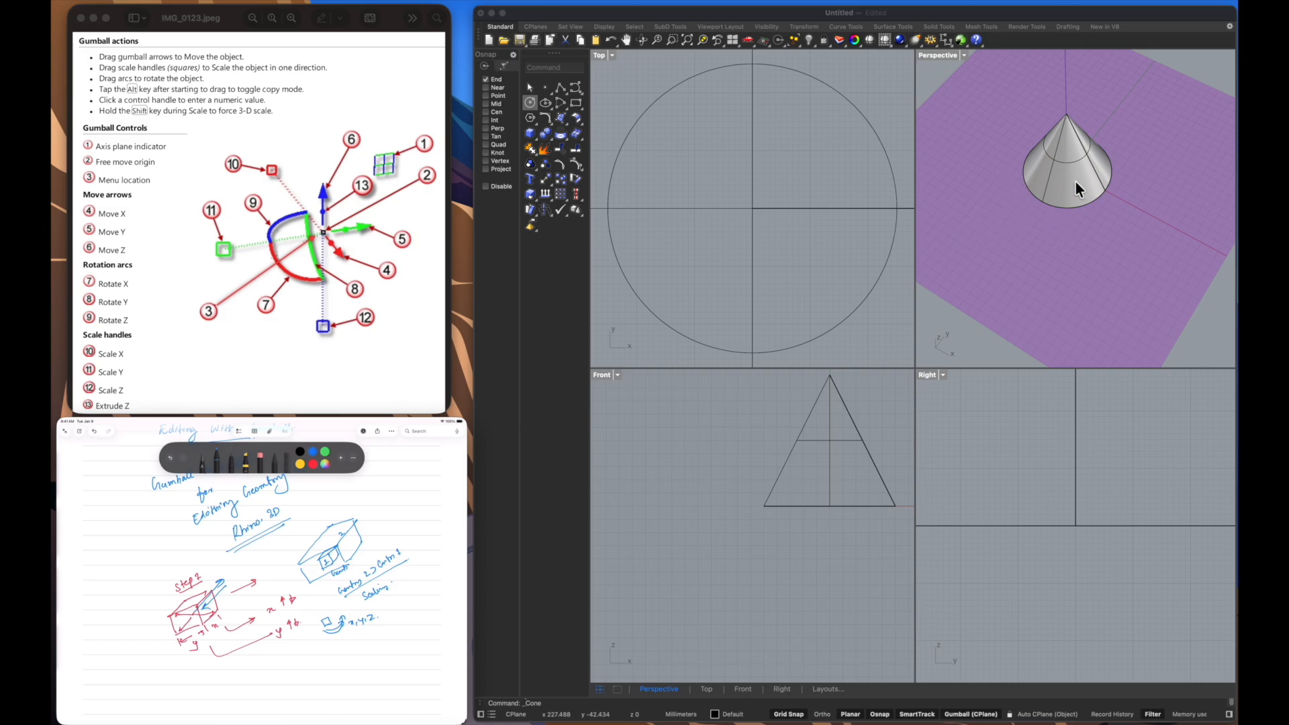
double_click(947, 57)
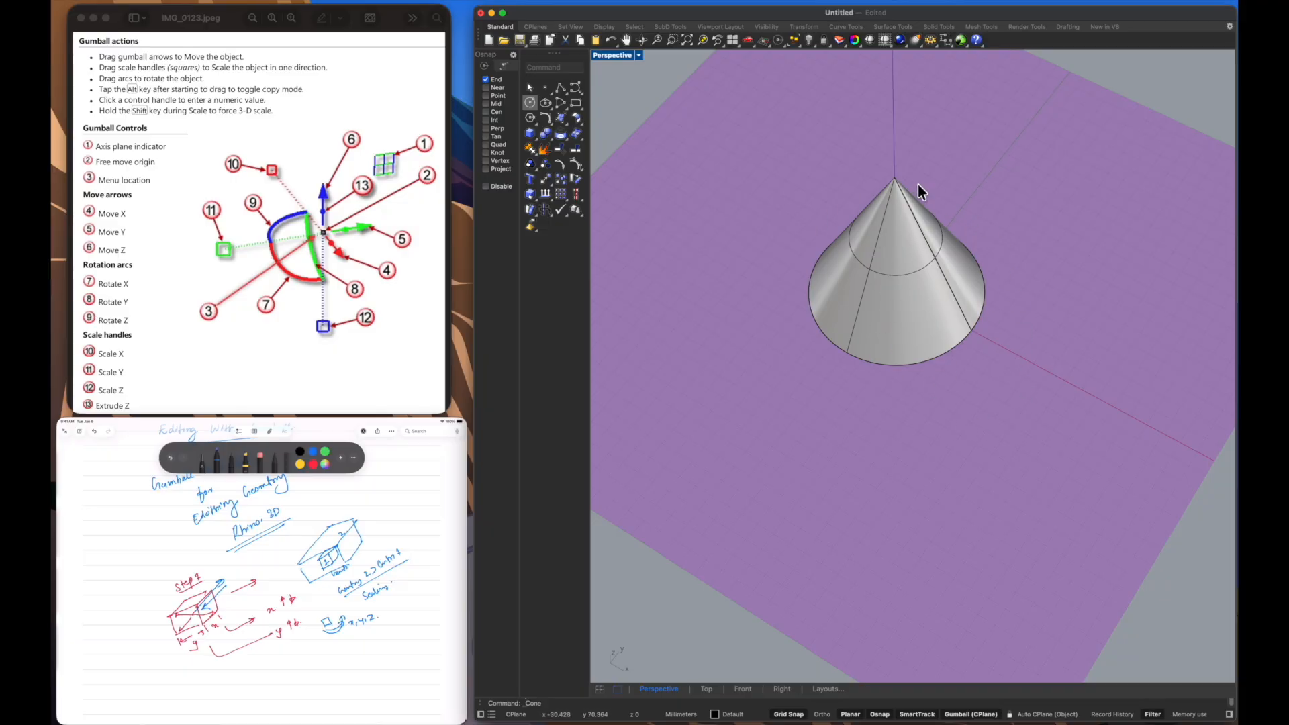
- Select the cone and toggle the Gumball off and on several times, leaving it on
scroll(917, 187, "up", 3)
scroll(845, 423, "down", 4)
right_click_drag(846, 449, 886, 427)
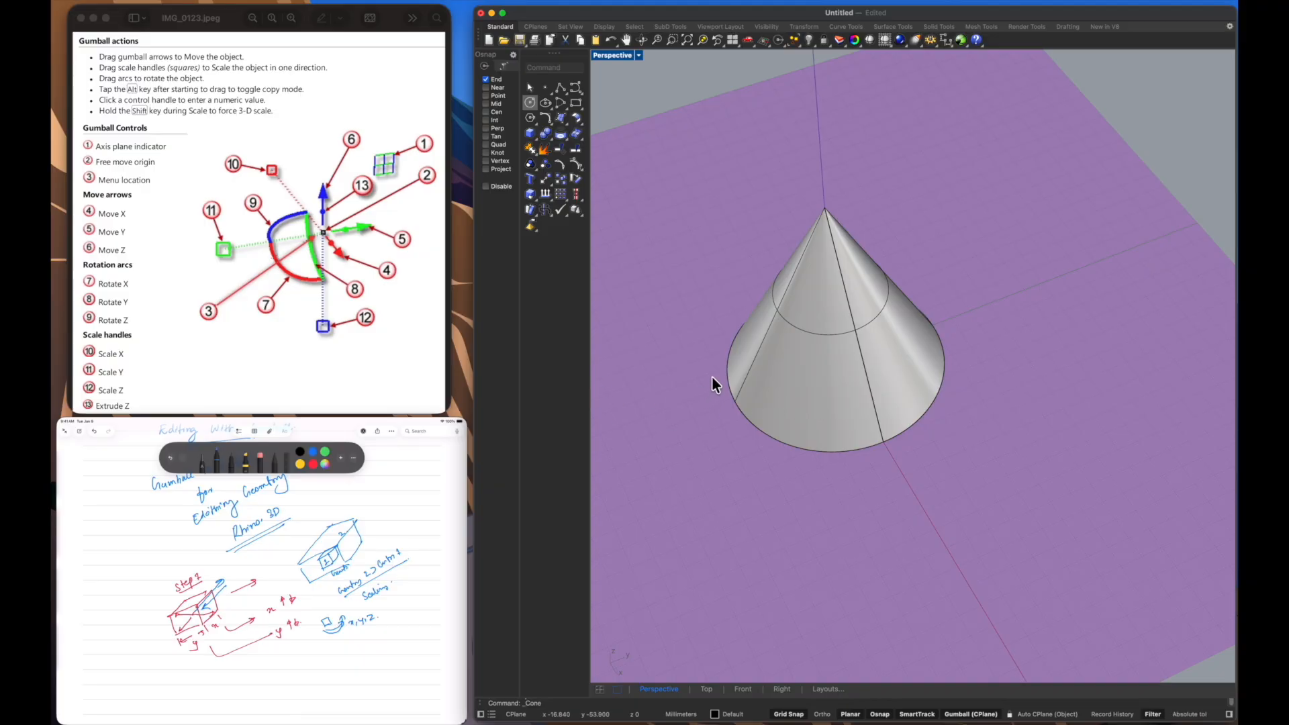
left_click(826, 341)
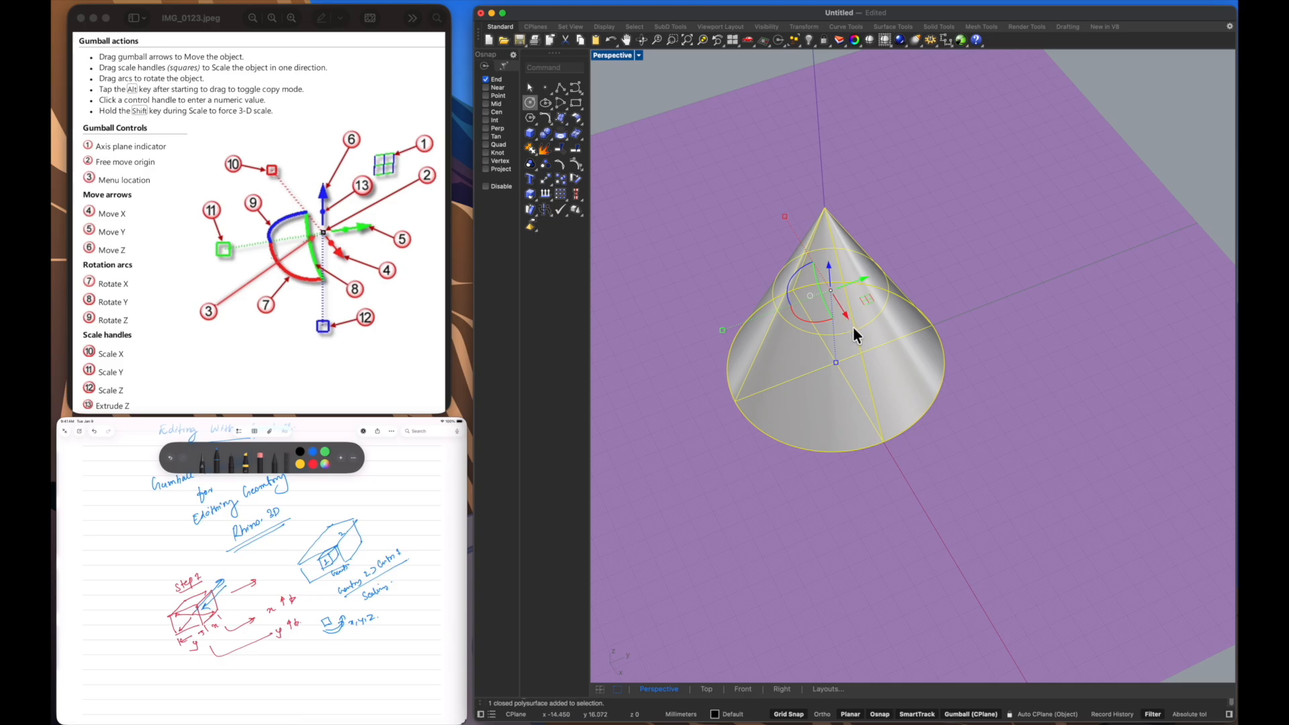
right_click_drag(821, 503, 828, 497)
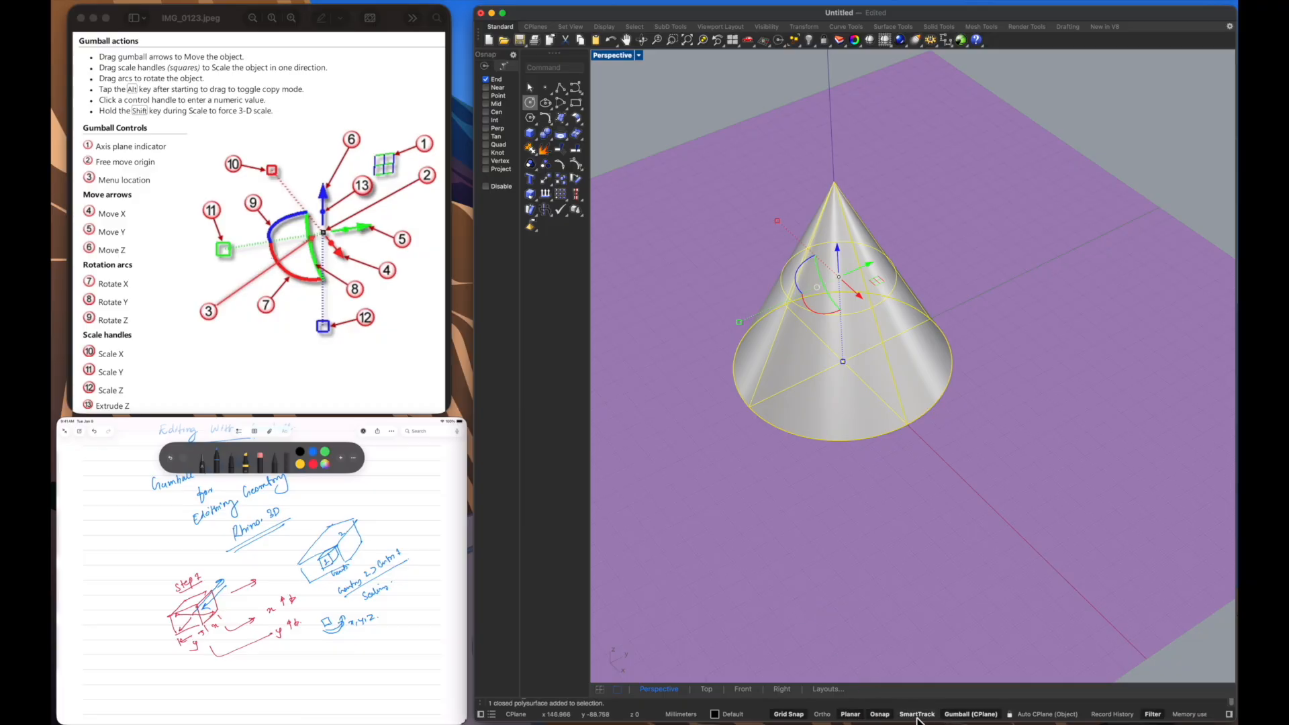
left_click(953, 716)
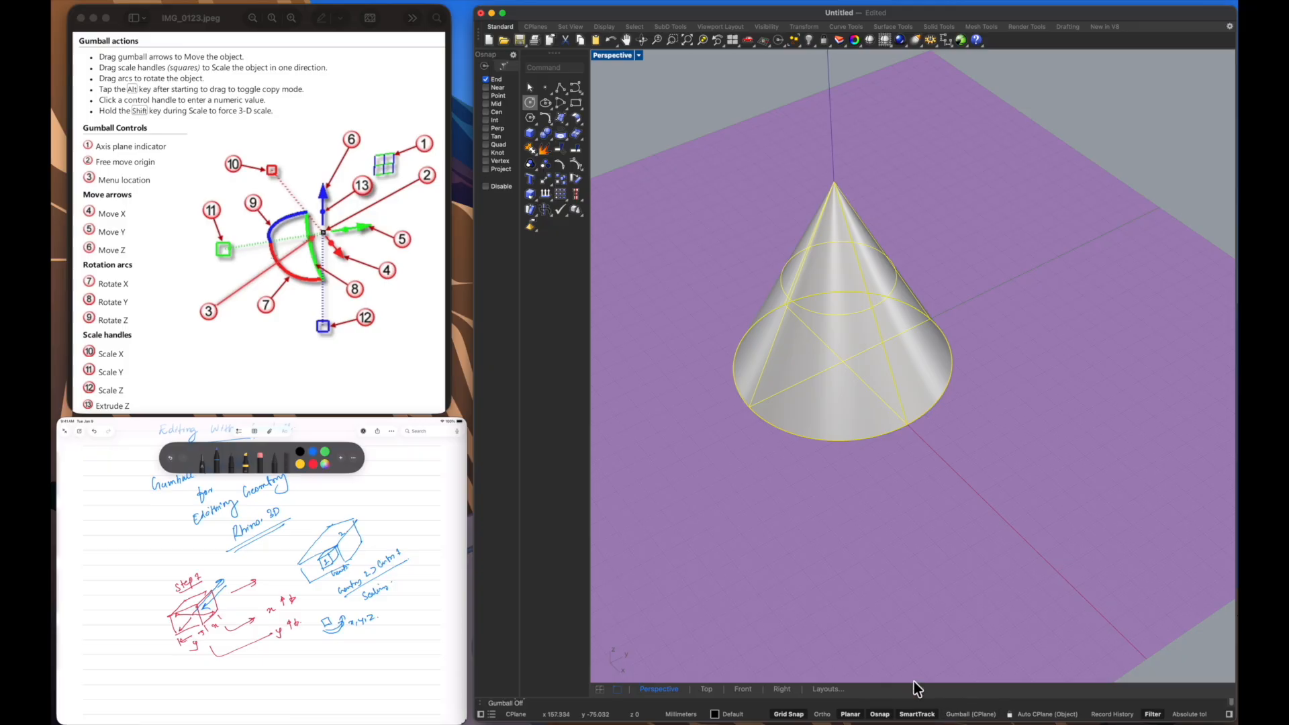
left_click(971, 716)
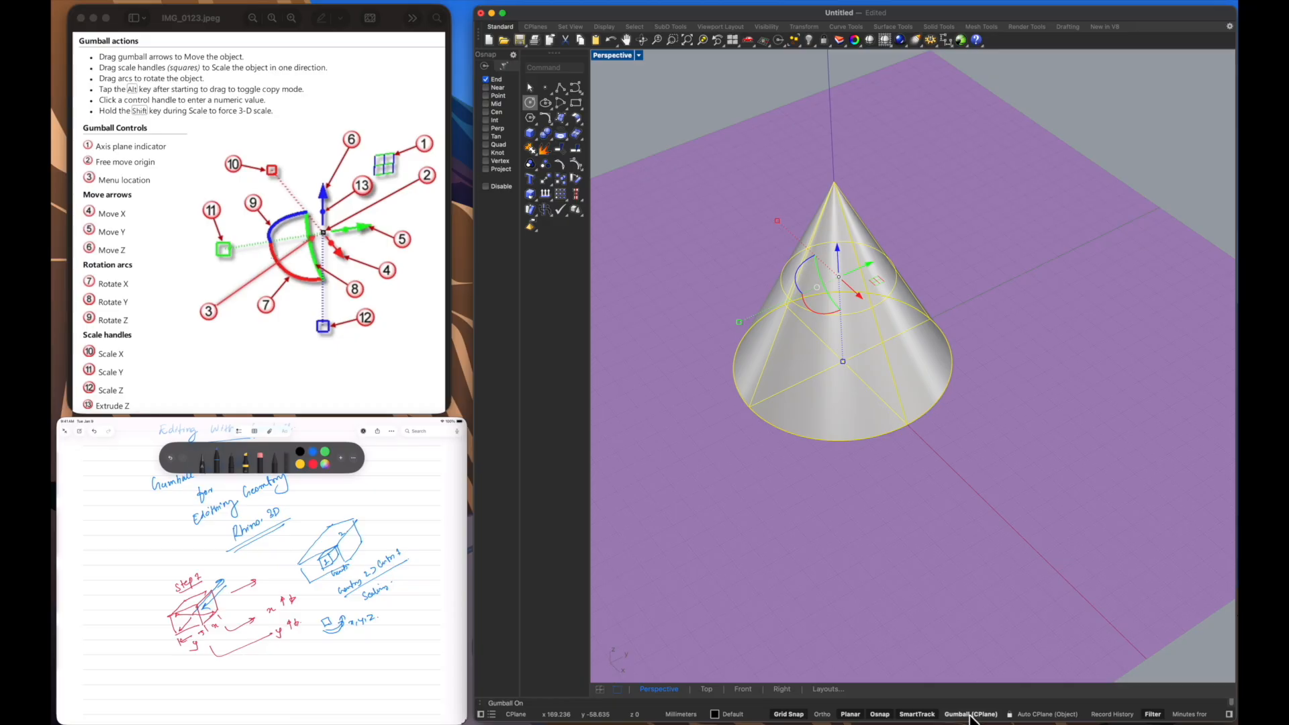
left_click(971, 716)
left_click(971, 716)
left_click(971, 715)
left_click(971, 716)
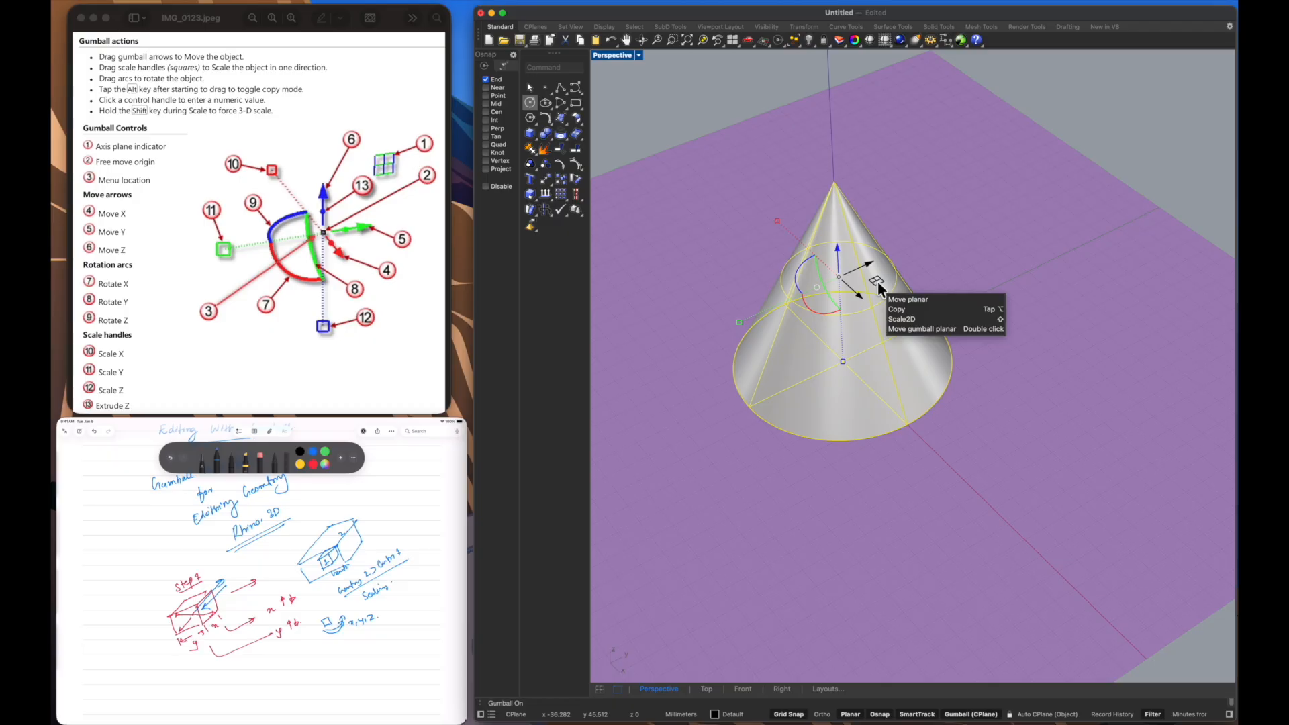
- Move the cone away from the origin with planar, free and axis-direction gumball moves
left_click_drag(879, 285, 920, 275)
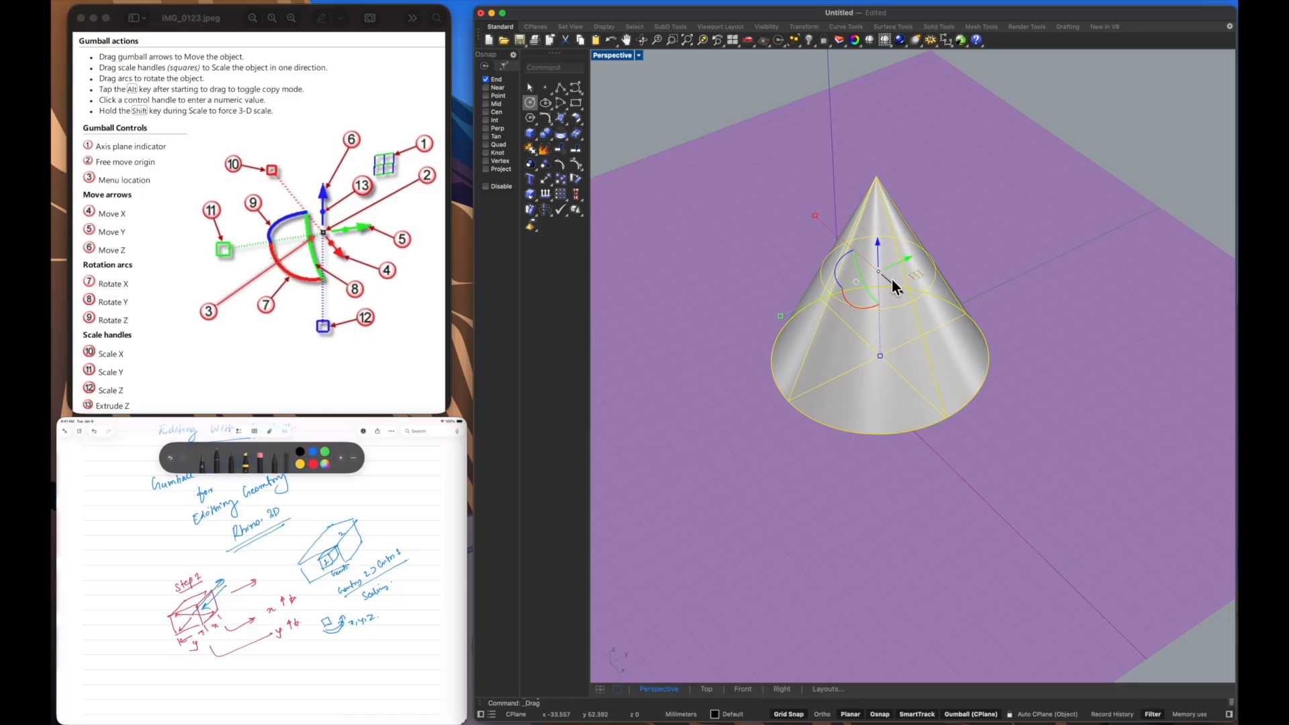
left_click_drag(878, 271, 939, 247)
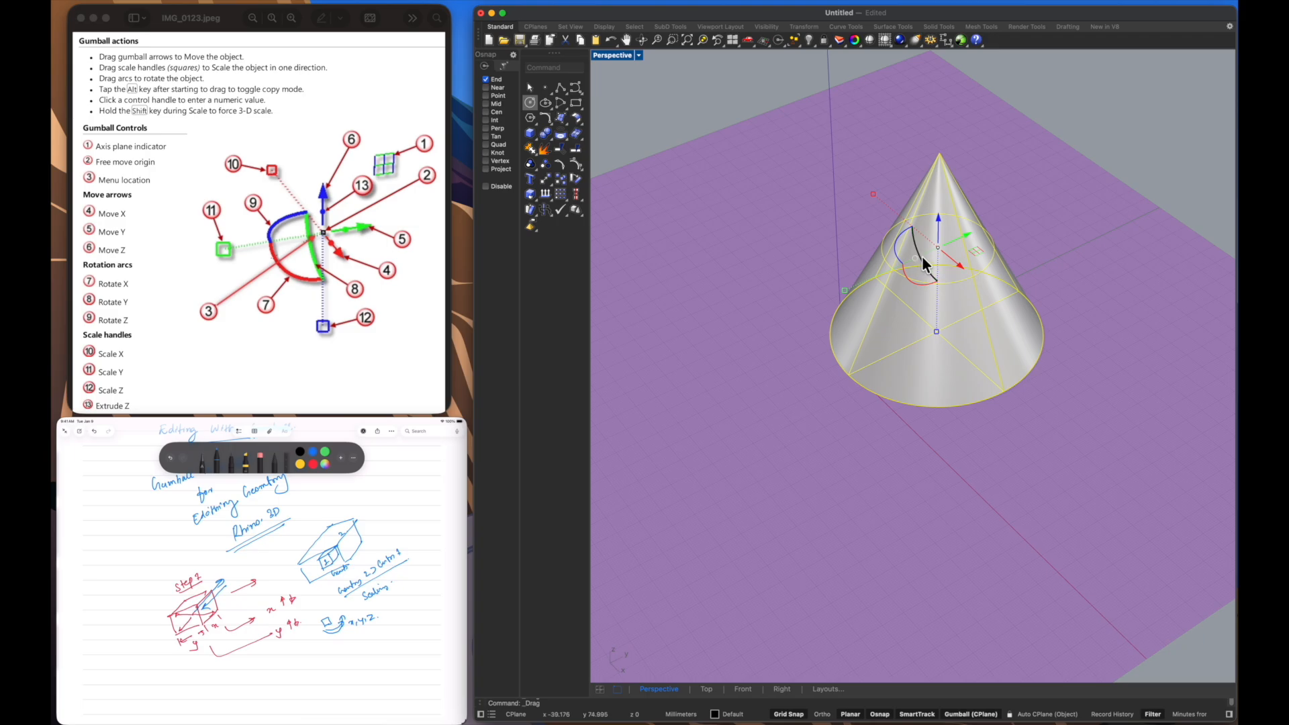
left_click(959, 267)
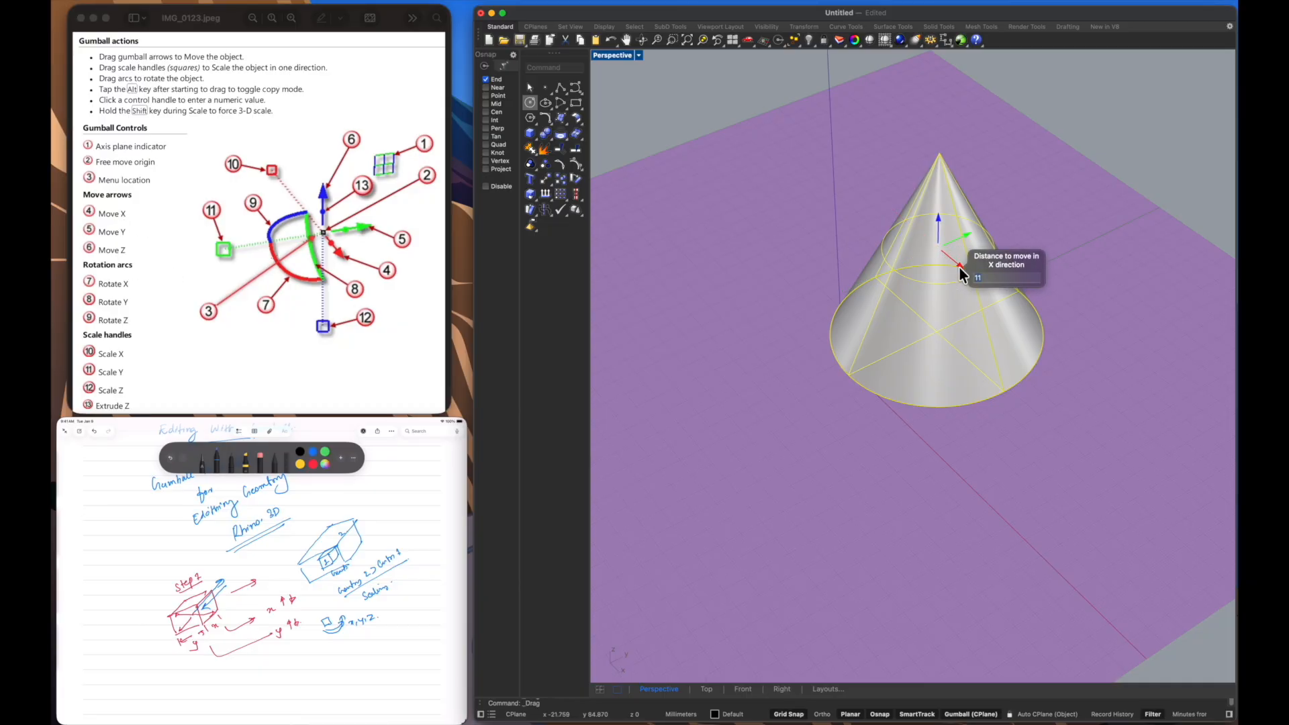
left_click_drag(959, 267, 1069, 203)
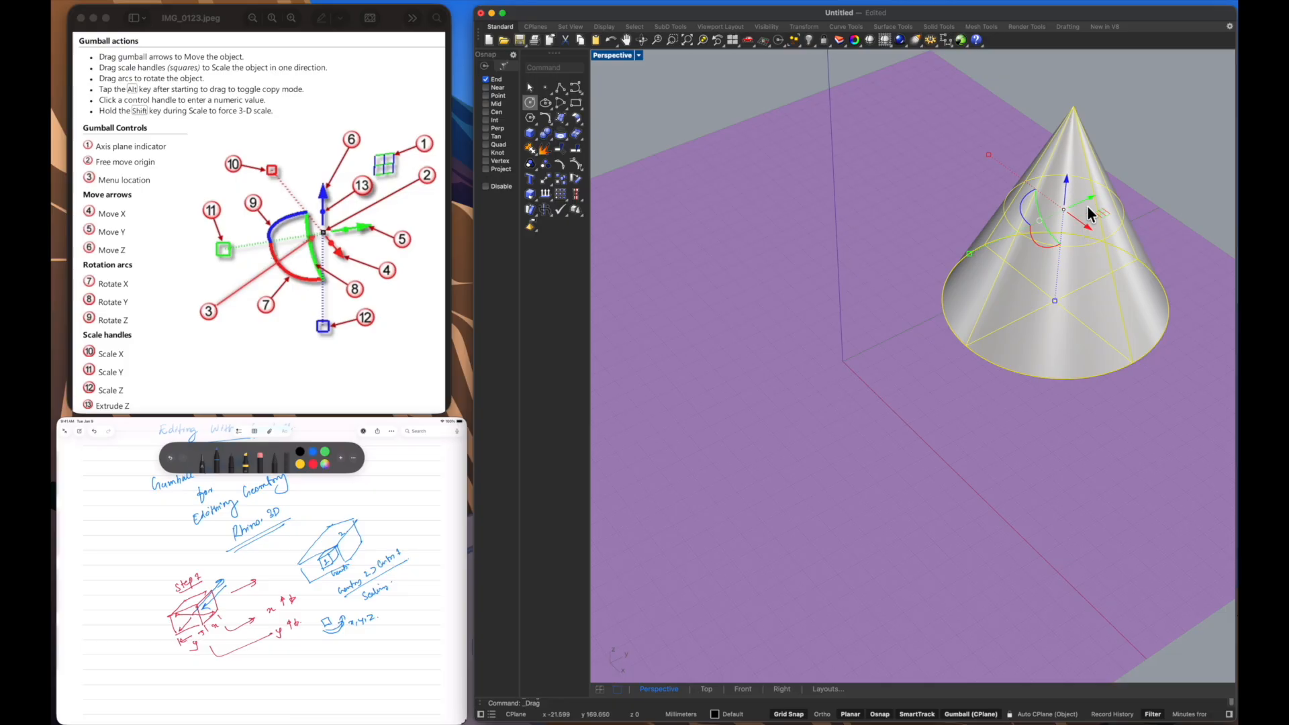
left_click_drag(1086, 223, 1130, 171)
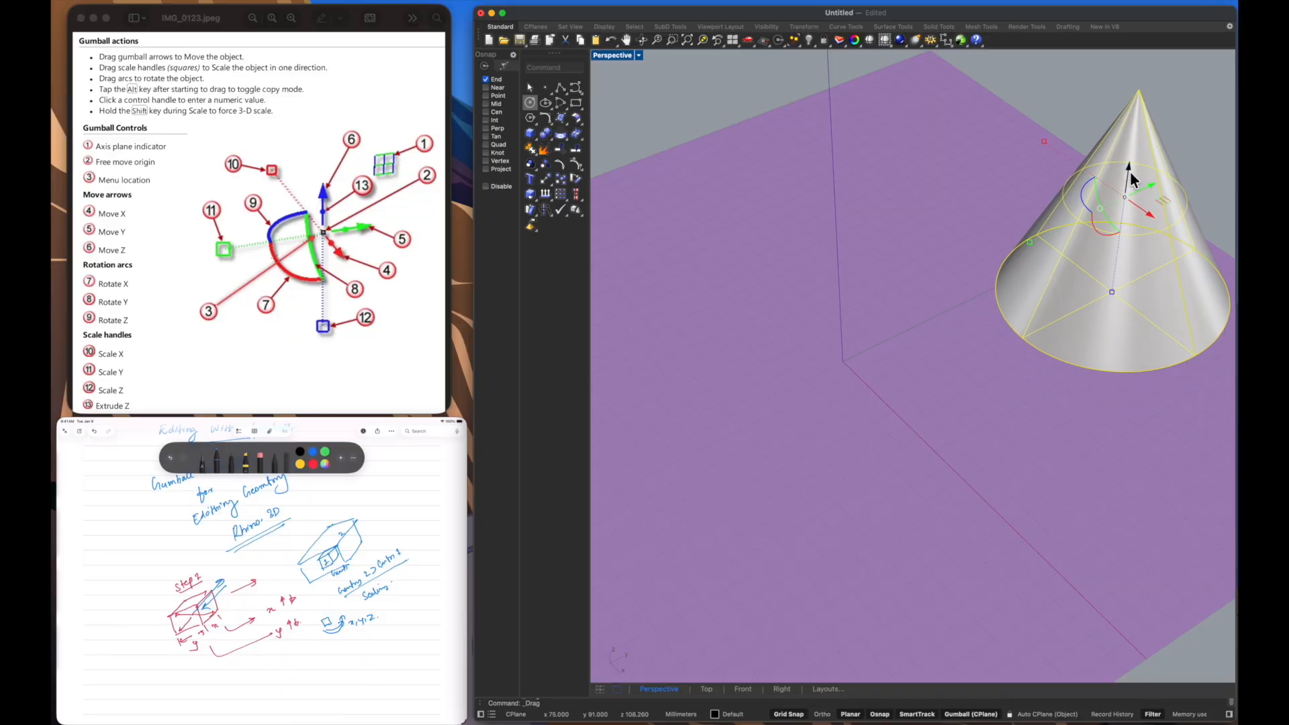
- Tilt the cone by rotating it freehand with the gumball, first about the X axis and again about the Y axis
right_click_drag(1147, 324, 1091, 342)
mouse_move(1002, 304)
right_mouse_down()
mouse_move(1016, 293)
mouse_move(1026, 304)
right_mouse_up()
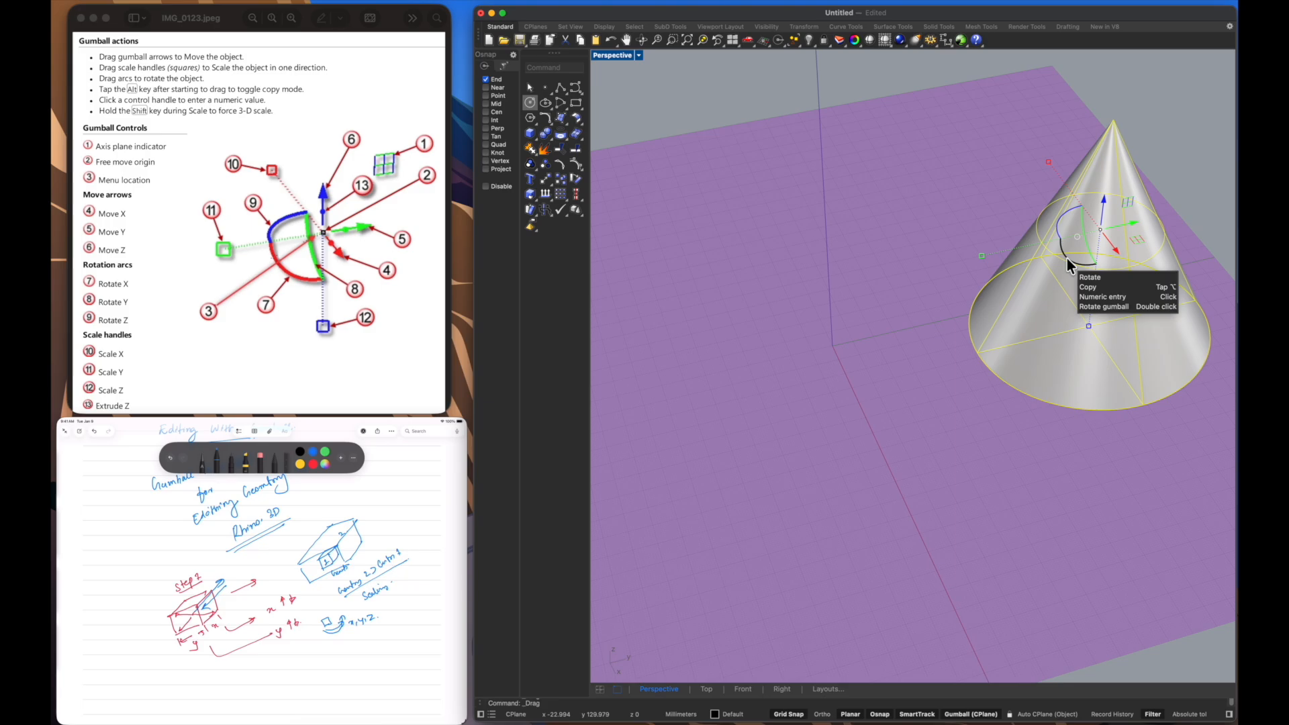
left_click_drag(1067, 263, 1058, 247)
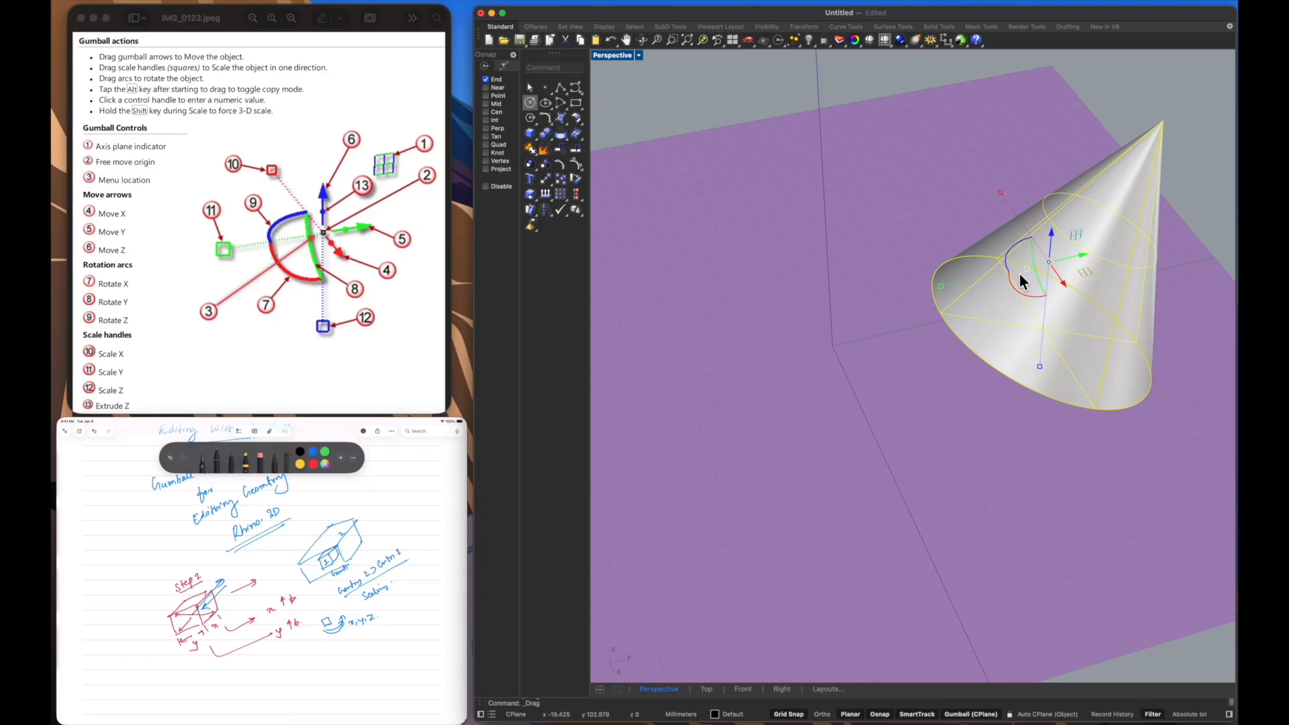
left_click_drag(1035, 270, 1008, 229)
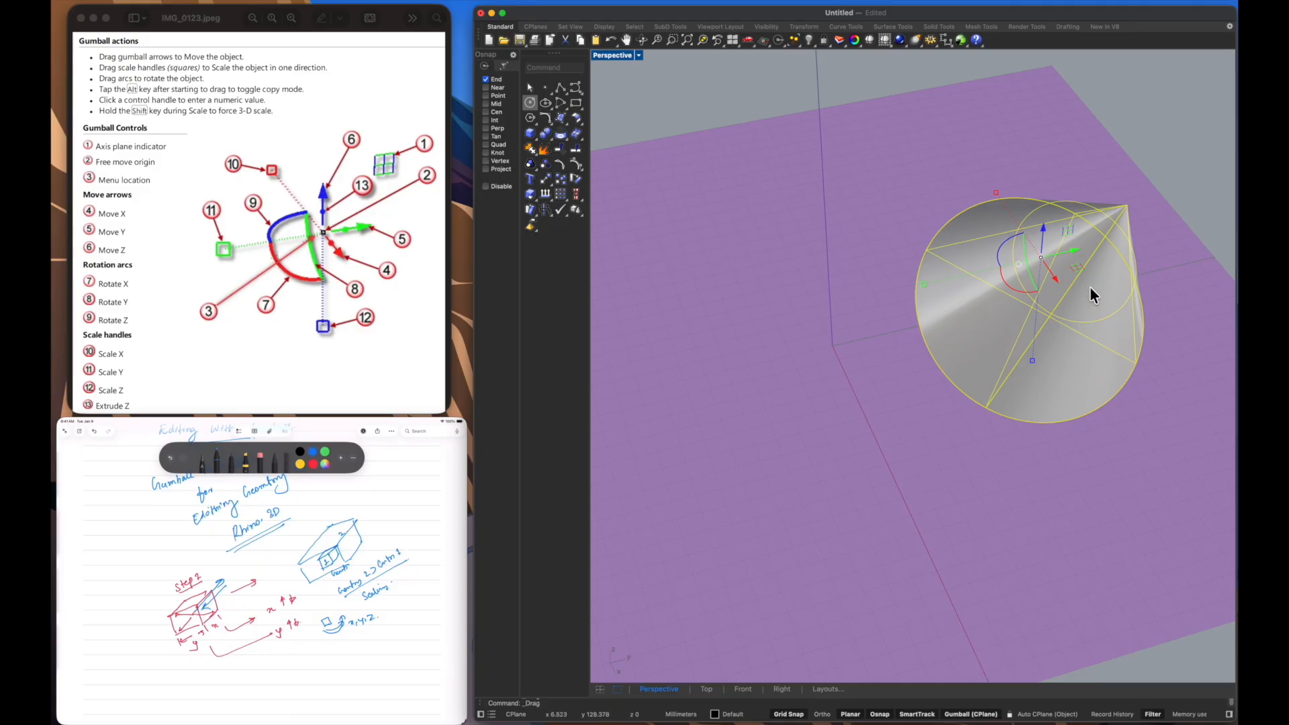
- Scale the tilted cone slightly in one direction at a time along the Y, Z and X axes with the gumball
right_click_drag(1015, 476, 732, 464)
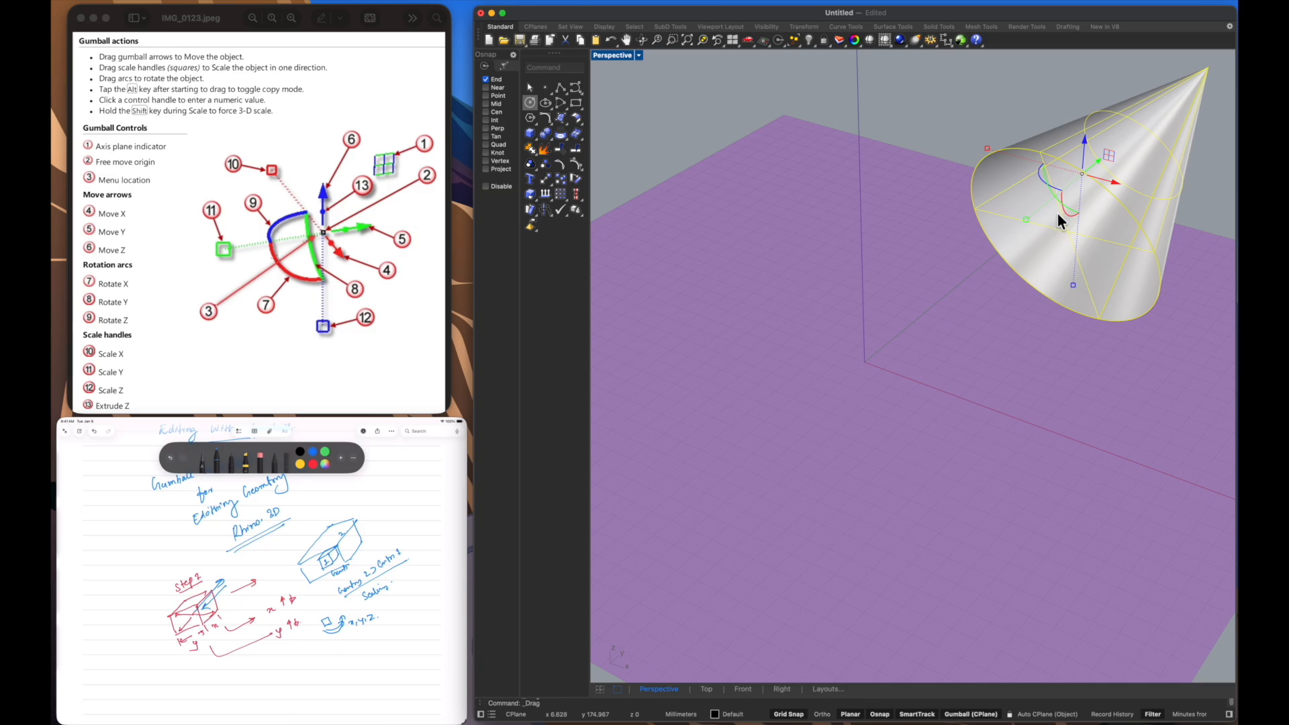
right_click_drag(1016, 291, 985, 290)
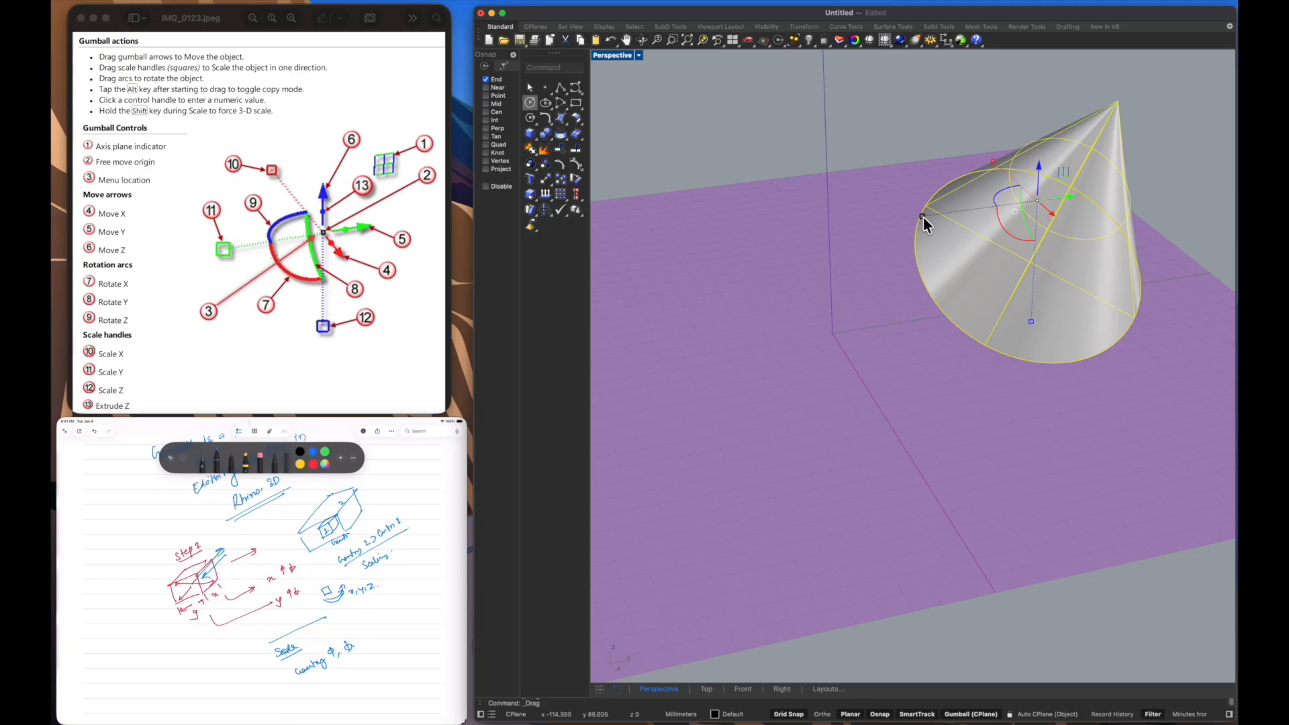
mouse_move(924, 217)
left_mouse_down()
mouse_move(907, 227)
mouse_move(939, 225)
left_mouse_up()
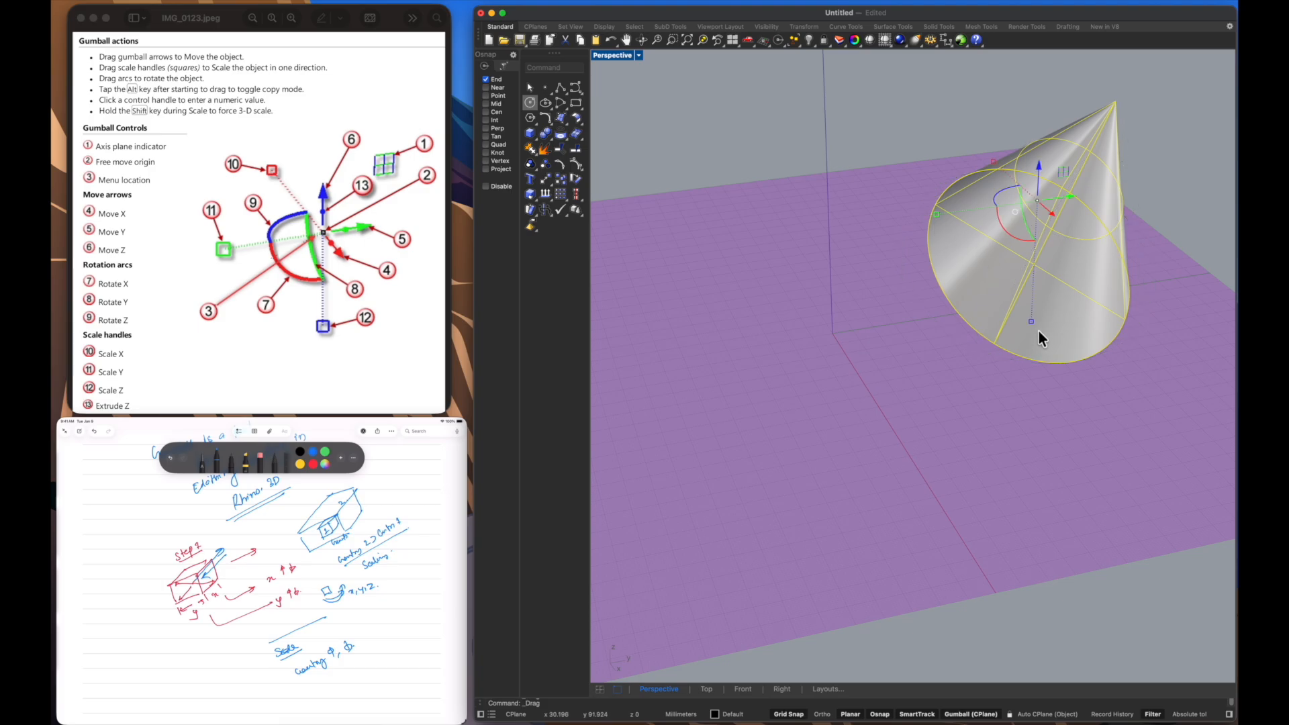
mouse_move(1032, 325)
left_mouse_down()
mouse_move(1034, 344)
mouse_move(1036, 311)
mouse_move(1032, 330)
left_mouse_up()
left_click_drag(993, 162, 983, 155)
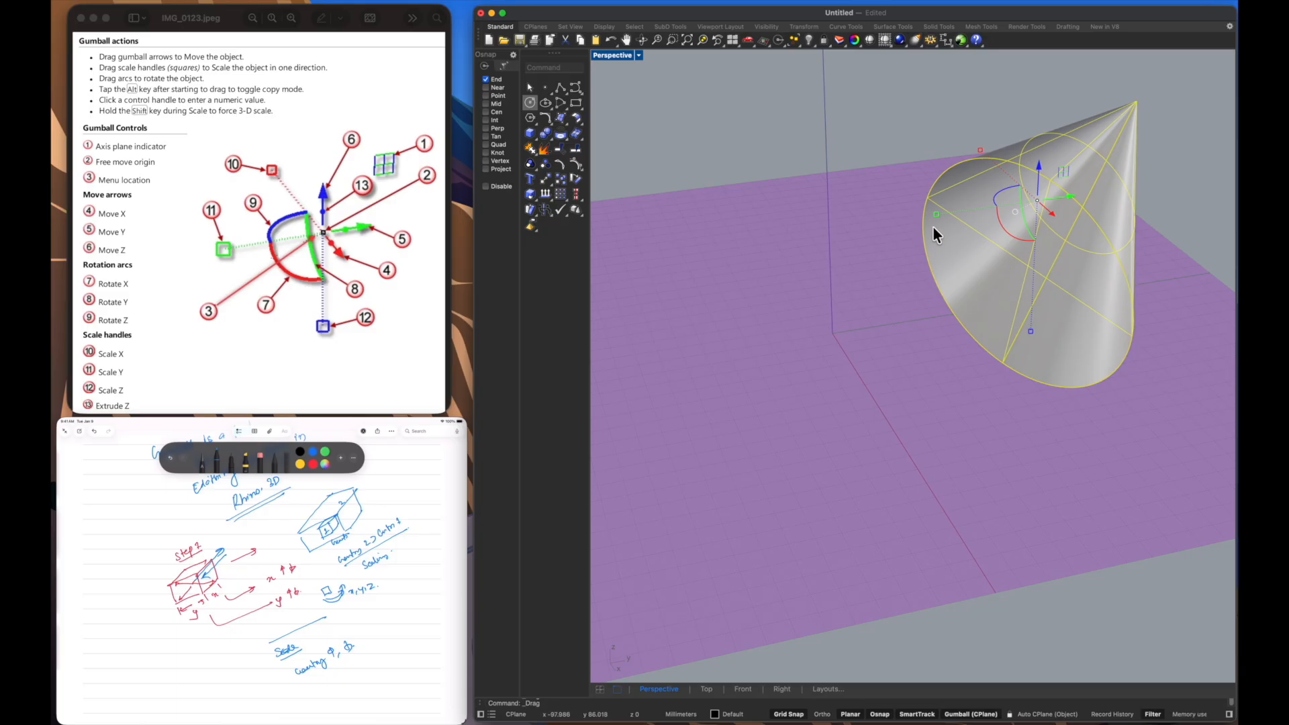
mouse_move(936, 214)
left_mouse_down()
mouse_move(915, 221)
mouse_move(934, 221)
left_mouse_up()
mouse_move(1031, 332)
left_mouse_down()
mouse_move(1030, 368)
mouse_move(1032, 344)
left_mouse_up()
left_click_drag(977, 148, 978, 157)
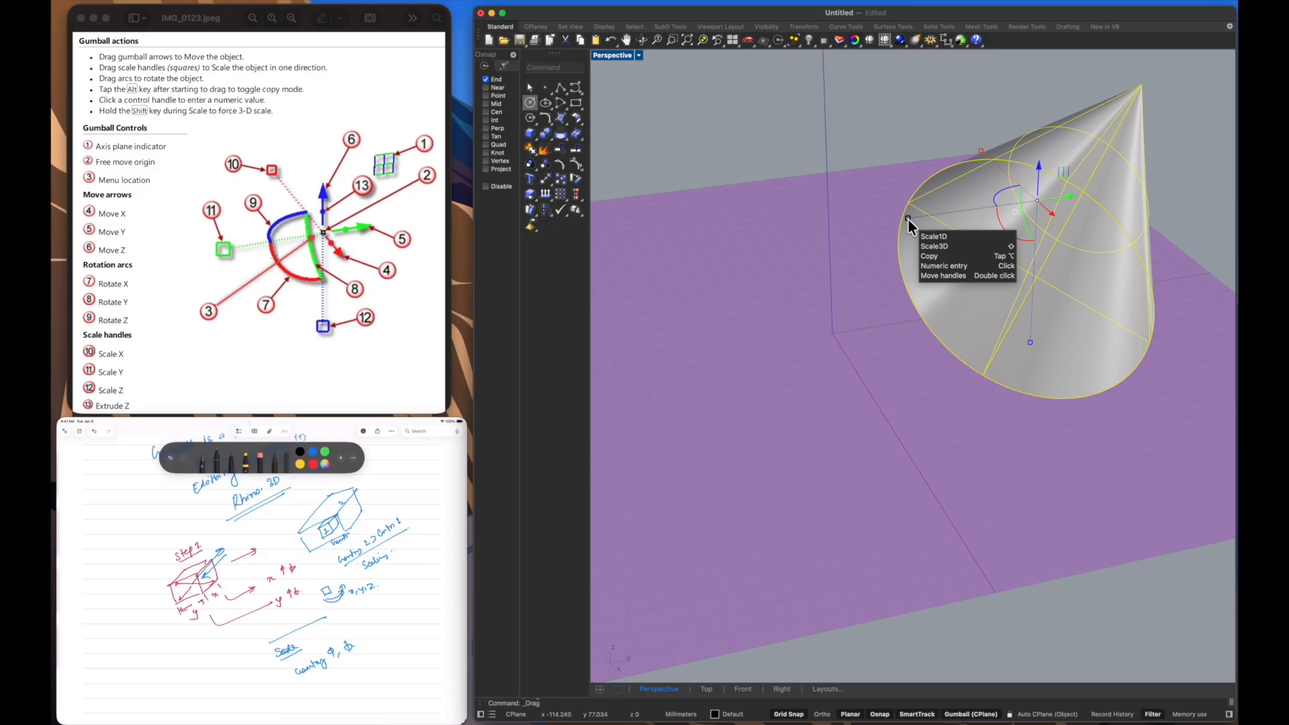
- Enlarge the tilted cone uniformly in all three directions with the gumball's Scale3D option
left_click_drag(909, 216, 831, 235)
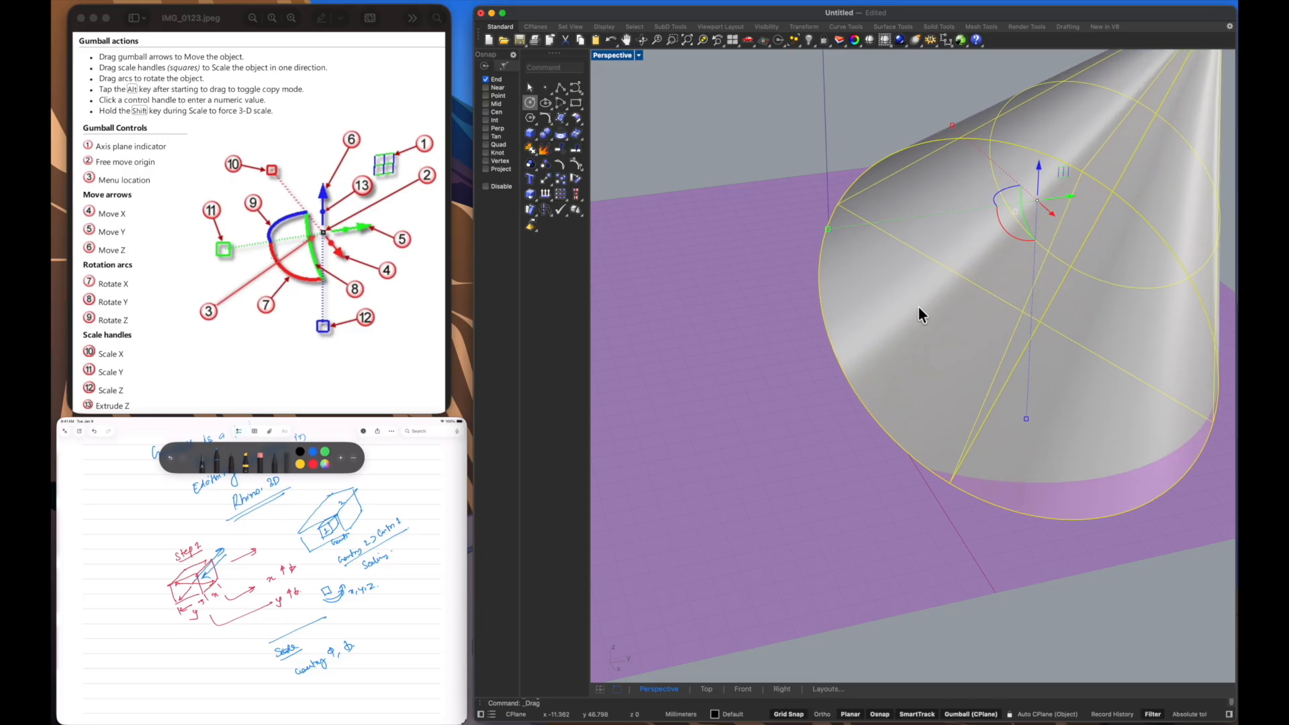
scroll(919, 308, "down", 5)
mouse_move(889, 368)
right_mouse_down()
mouse_move(881, 377)
mouse_move(900, 375)
right_mouse_up()
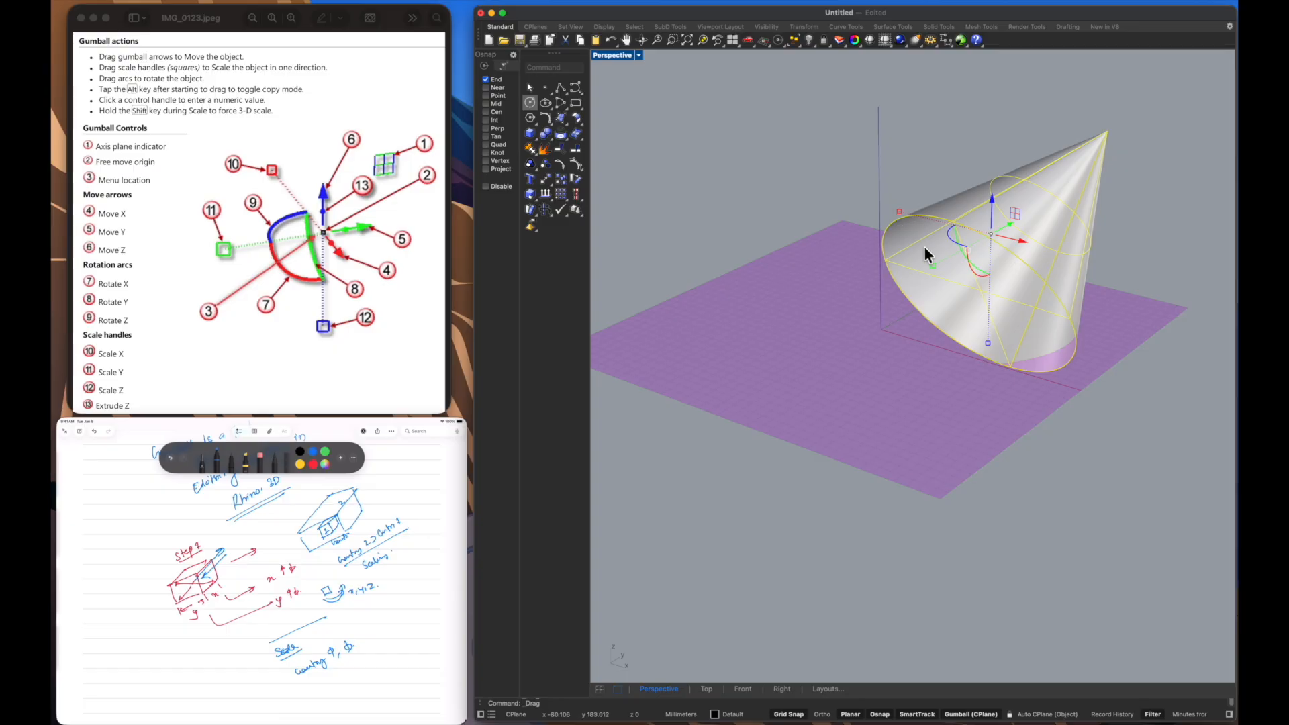
- Shrink the tilted cone with the gumball's Z scale handle
mouse_move(986, 344)
left_click_drag(988, 344, 978, 308)
mouse_move(979, 307)
right_mouse_down()
mouse_move(897, 318)
mouse_move(960, 316)
mouse_move(974, 329)
right_mouse_up()
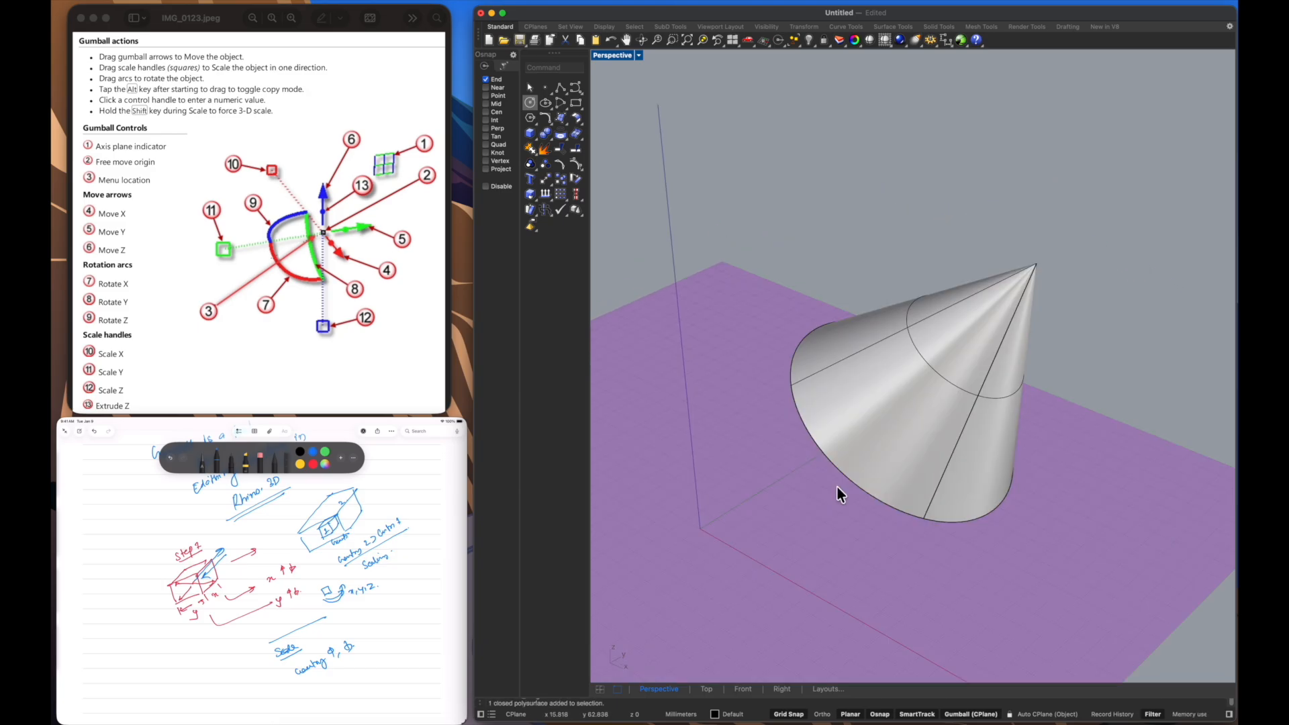
right_click_drag(840, 495, 885, 382)
- Move the tilted cone along the X axis, raise it along the Z axis, and rotate it about the X axis with the gumball
left_click(885, 381)
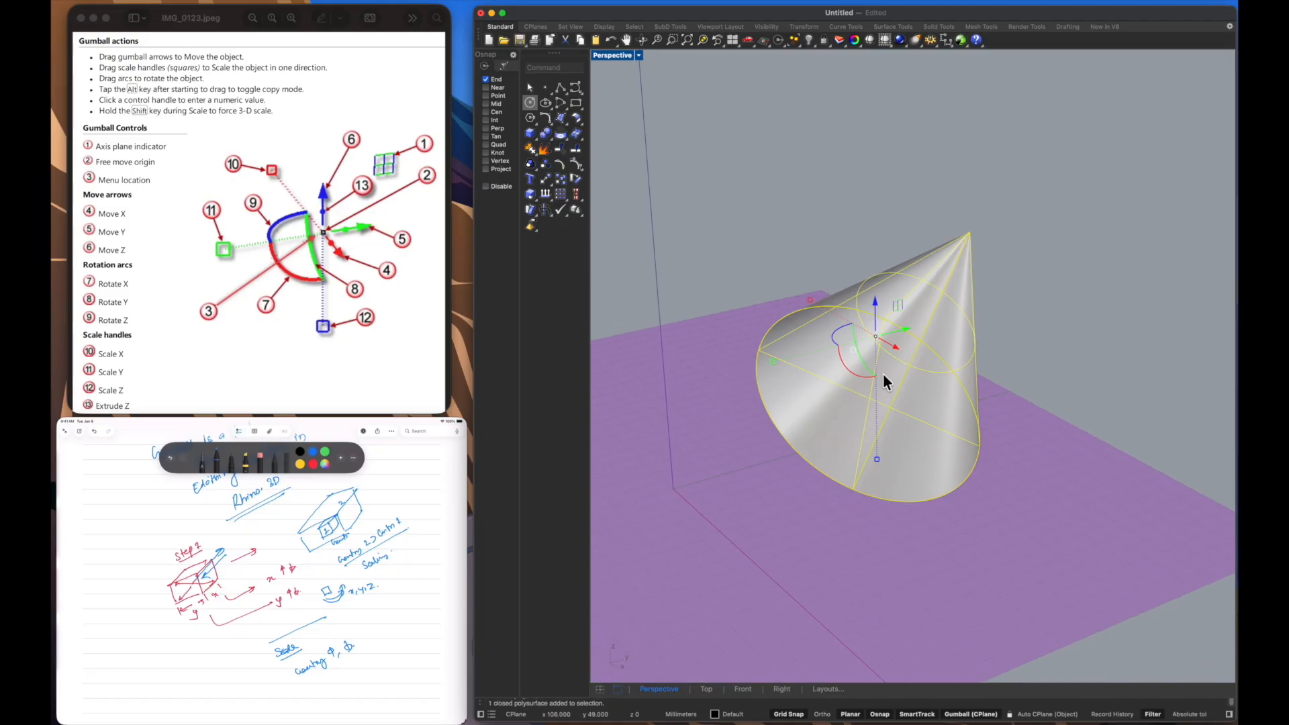
left_click_drag(894, 330, 947, 355)
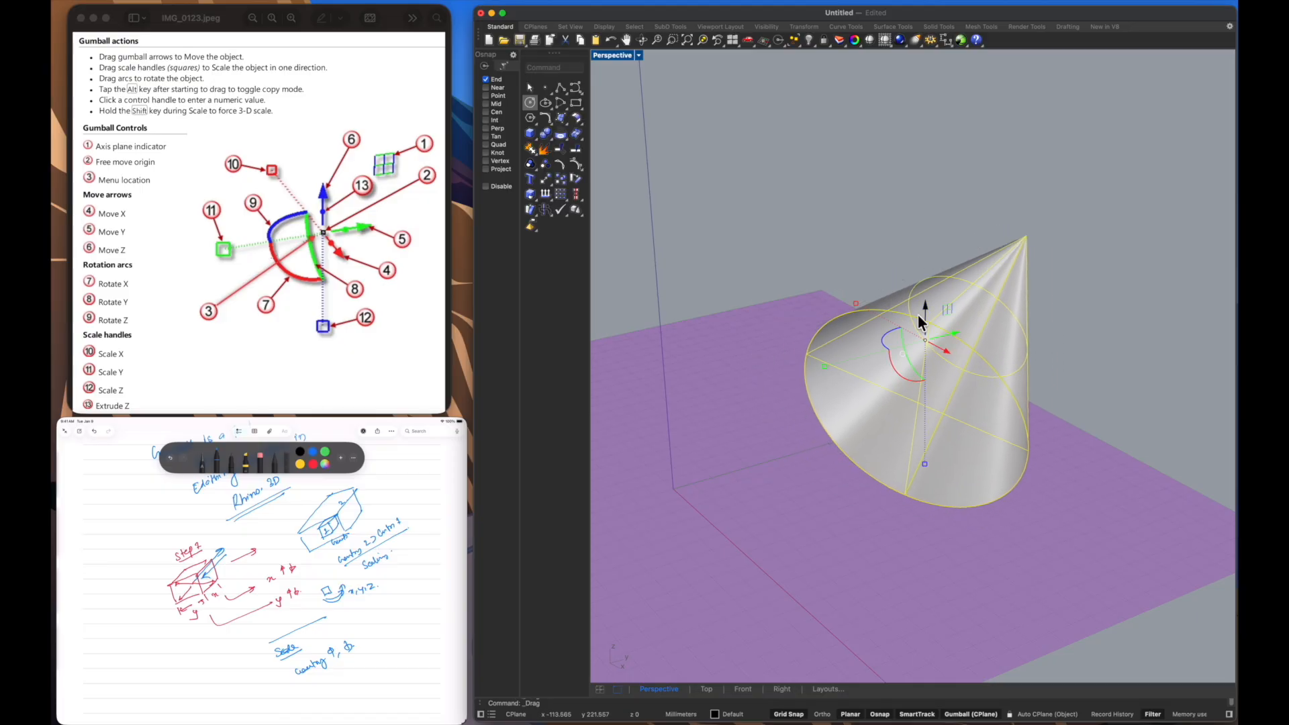
left_click_drag(925, 309, 922, 295)
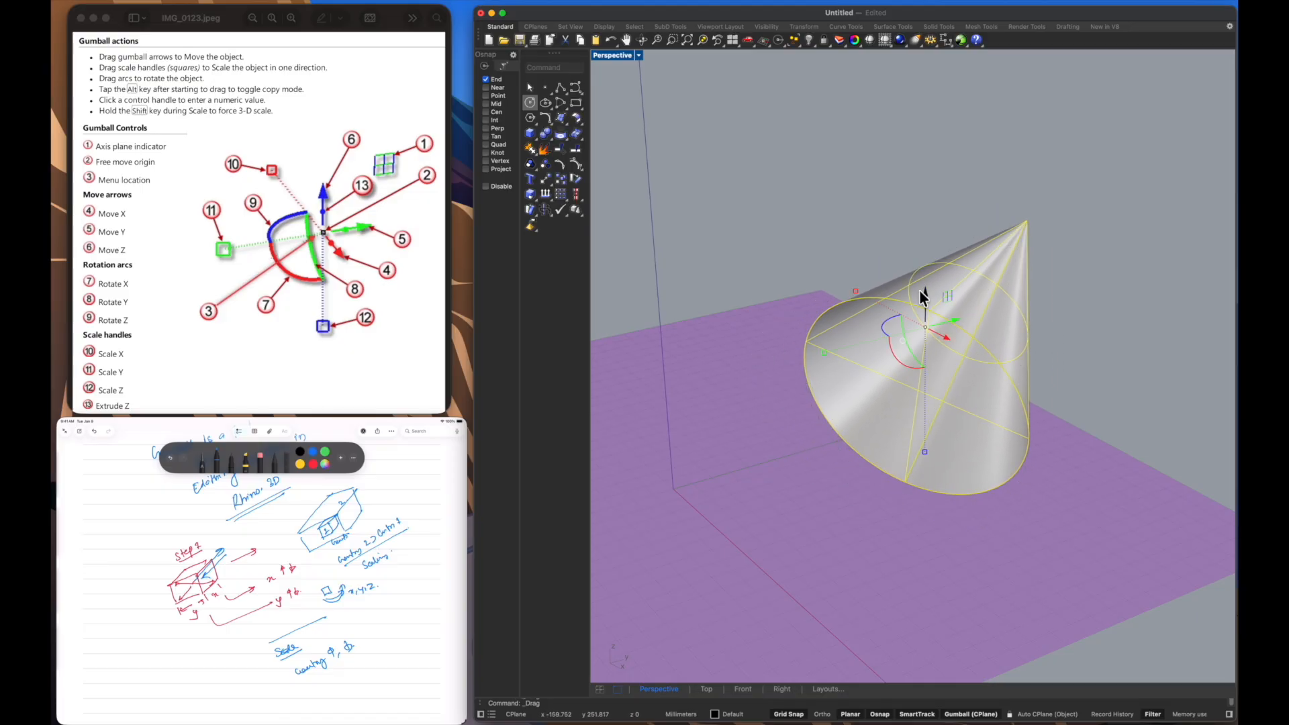
left_click_drag(892, 349, 858, 388)
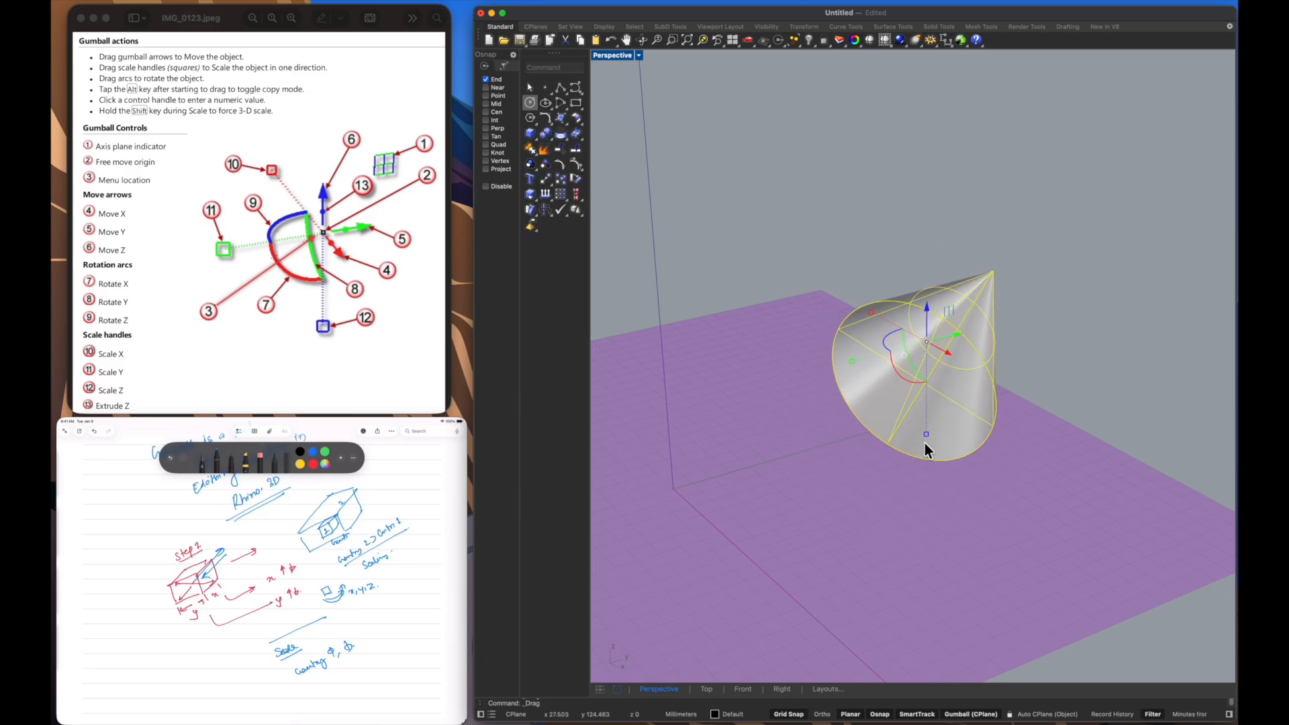
- Scale the cone down slightly along the Z, X and Y axes with the gumball's scale handles
mouse_move(927, 434)
left_mouse_down()
mouse_move(926, 470)
mouse_move(904, 443)
left_mouse_up()
left_click_drag(873, 312, 814, 290)
left_click_drag(852, 361, 898, 383)
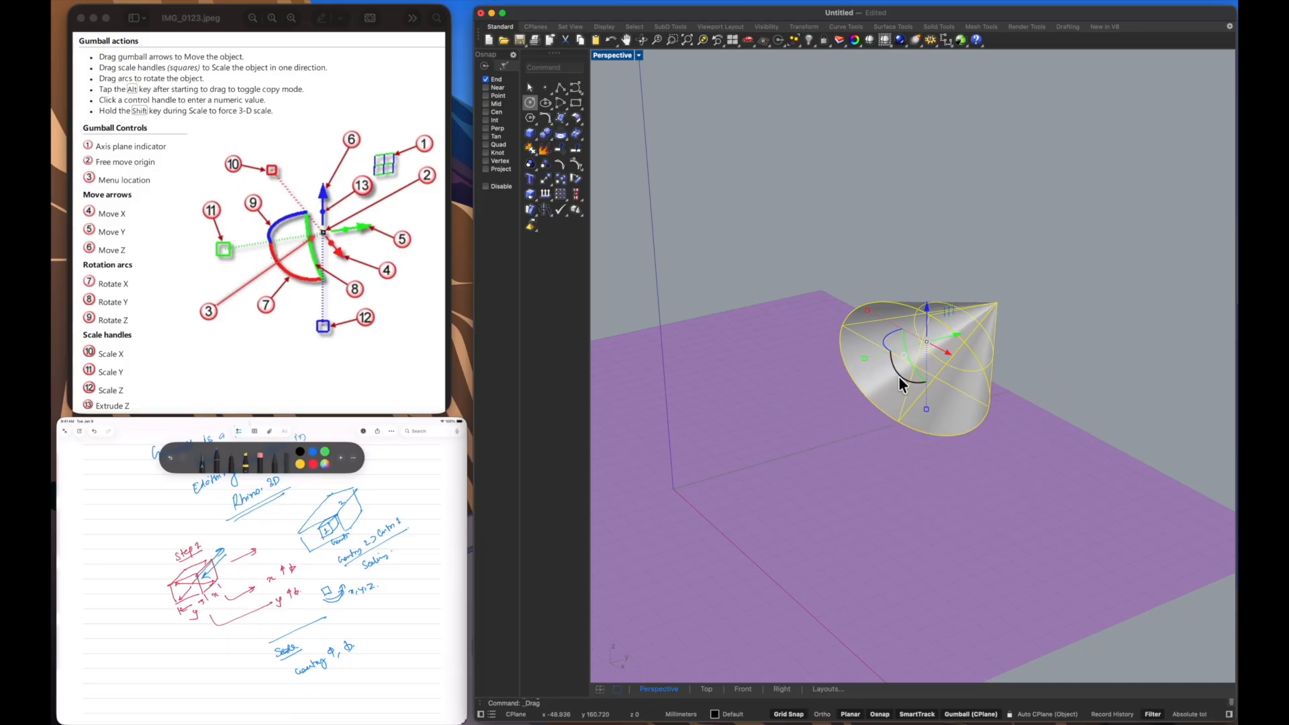
left_click(901, 478)
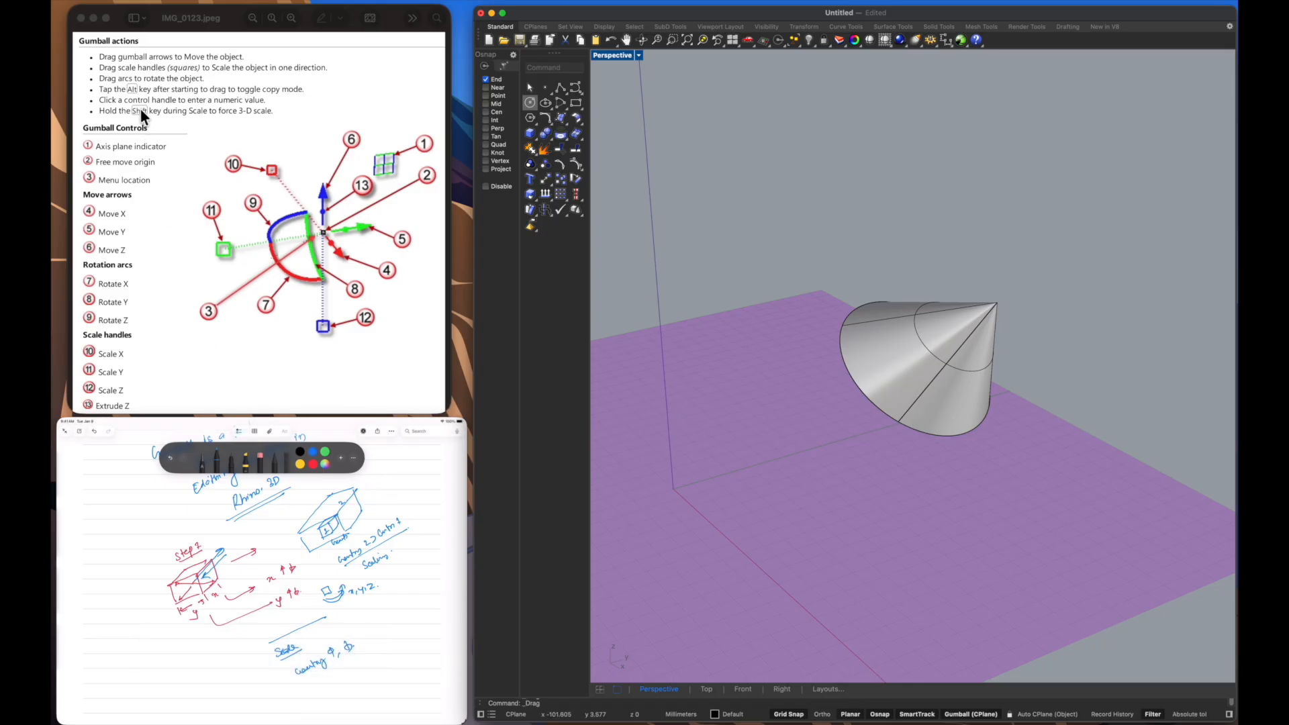
- Copy the cone twice along the X axis with the gumball's move arrow in copy mode
left_click(923, 356)
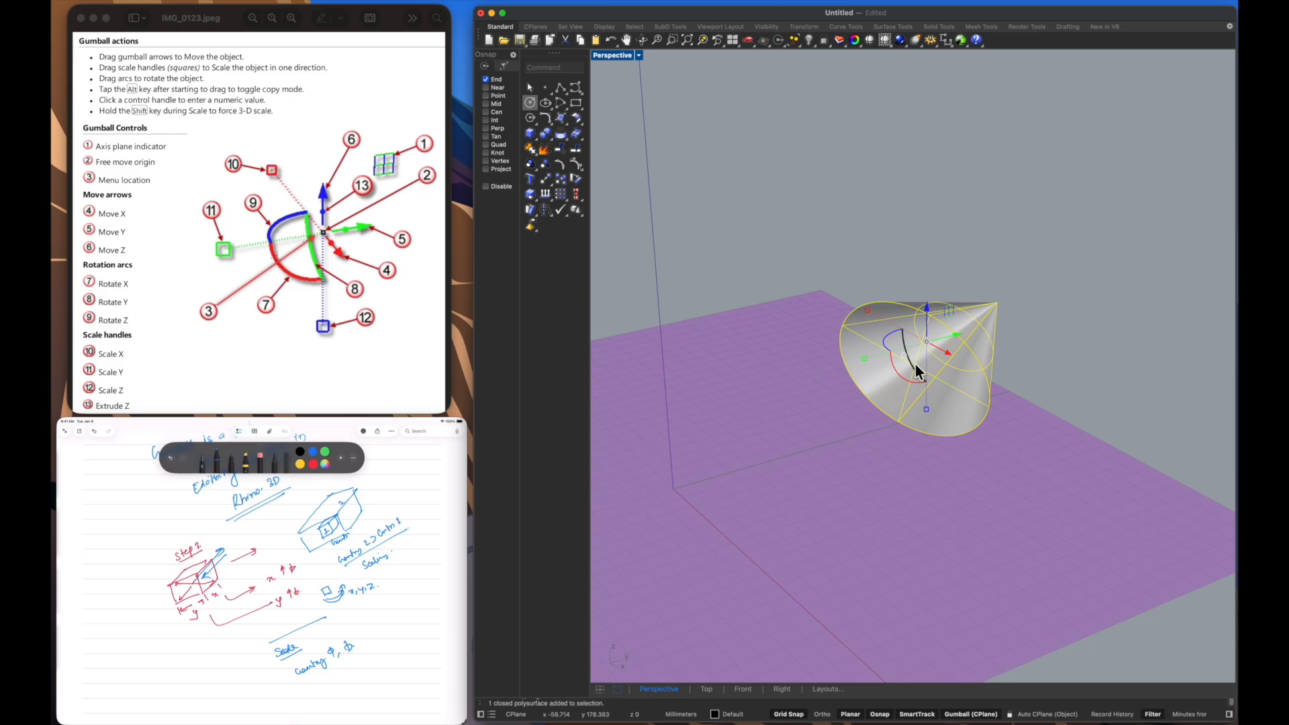
left_click(929, 461)
left_click(940, 397)
left_click(956, 373)
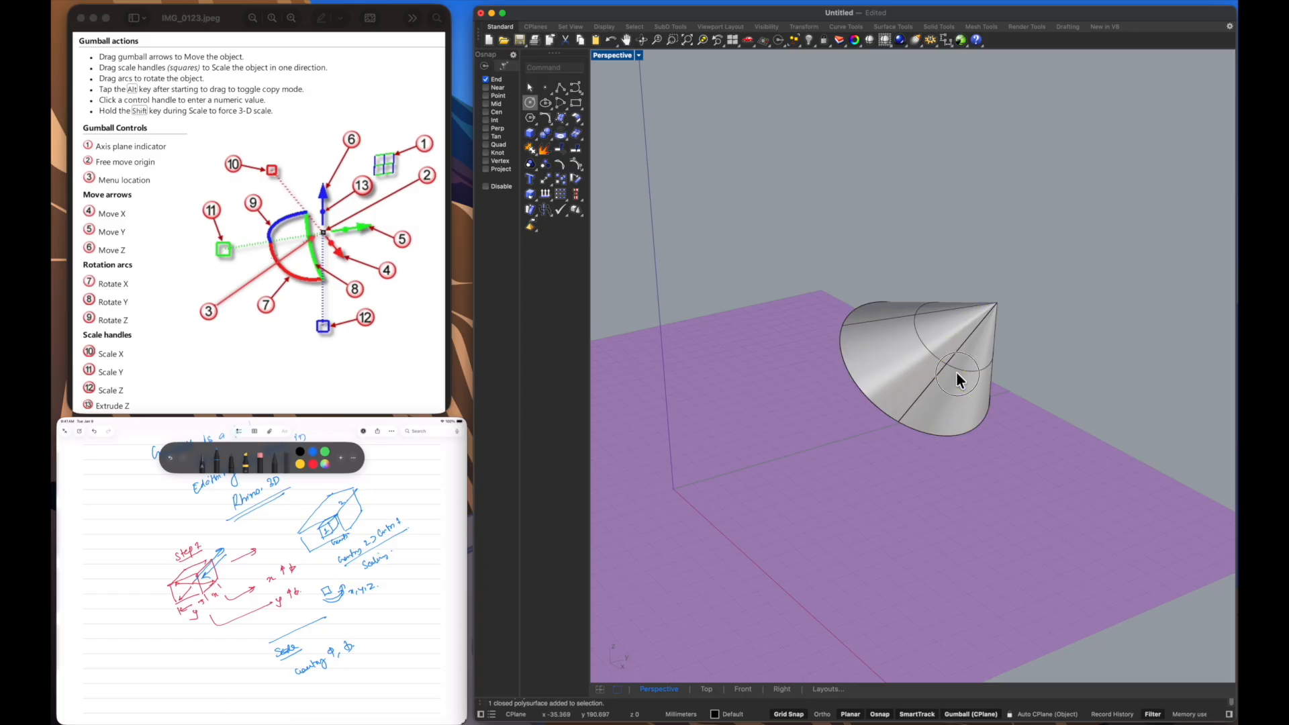
left_click_drag(945, 353, 1093, 428)
key("alt")
key("alt")
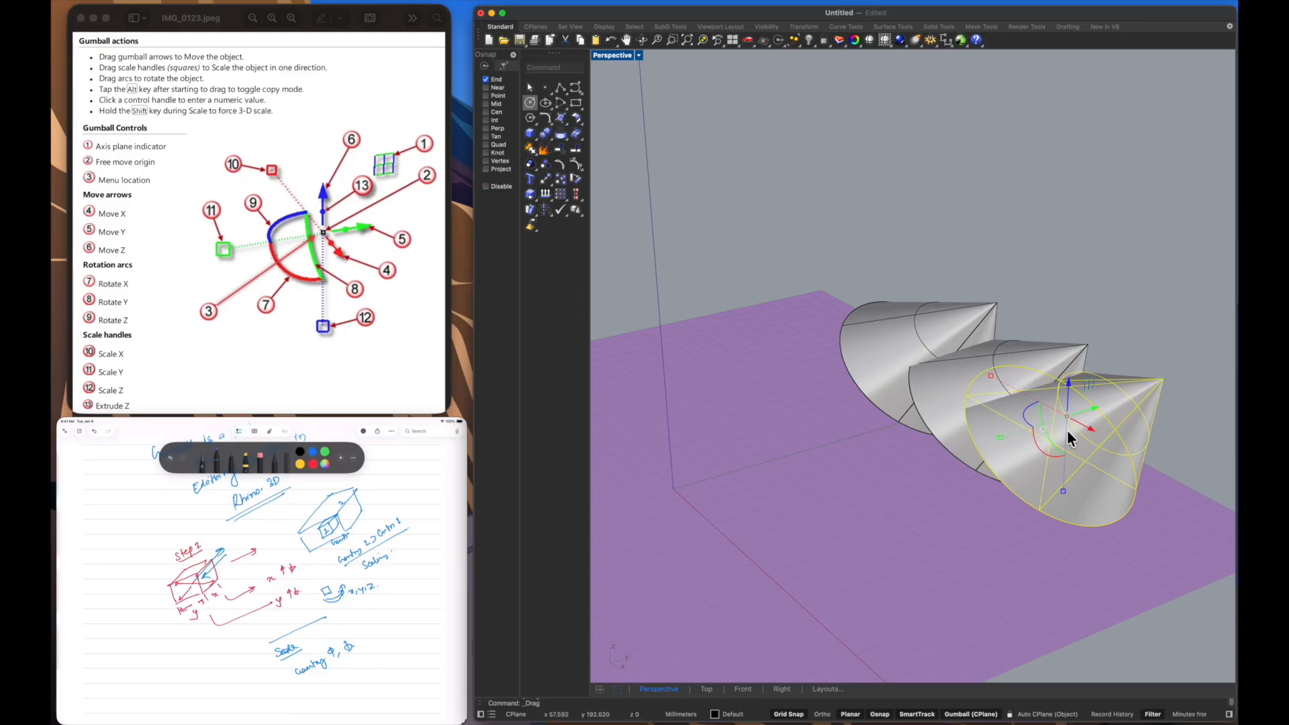
- Move the last cone copy well clear of the other two and open the gumball's numeric X distance entry, leaving it without applying a value
left_click_drag(1089, 415, 737, 430)
left_click(741, 420)
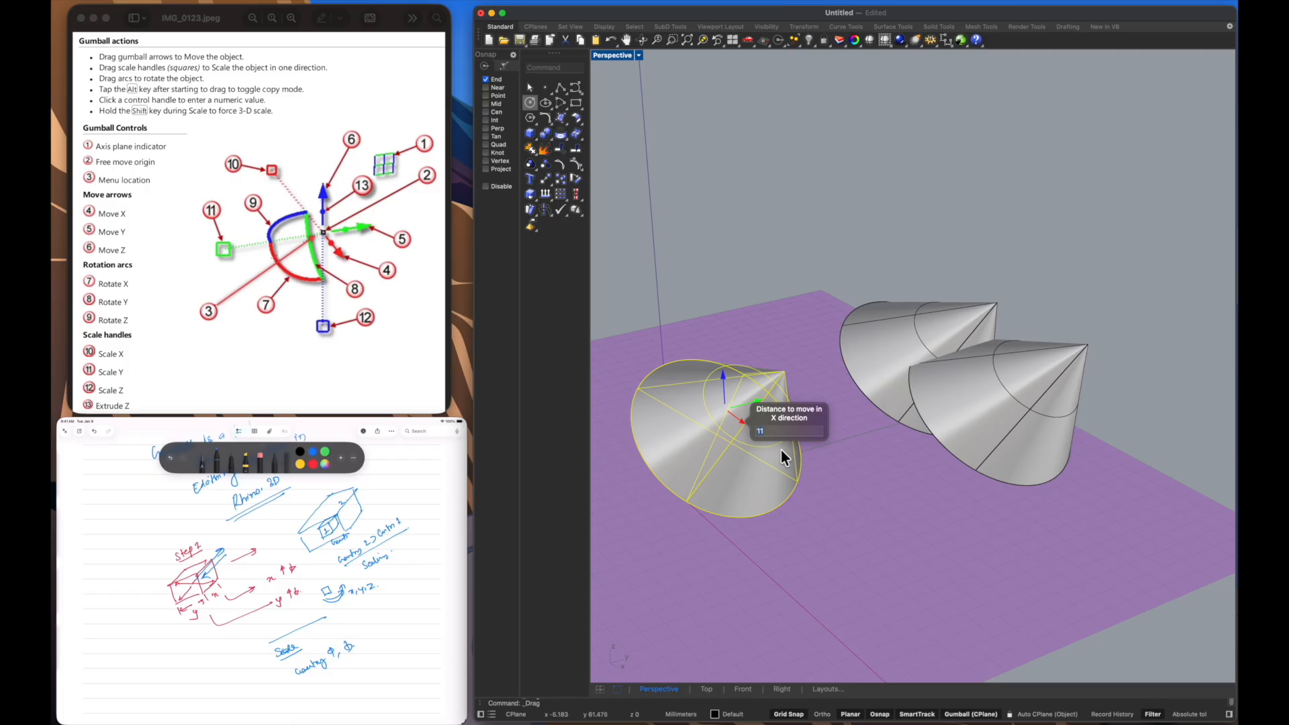
left_click(803, 513)
left_click(747, 422)
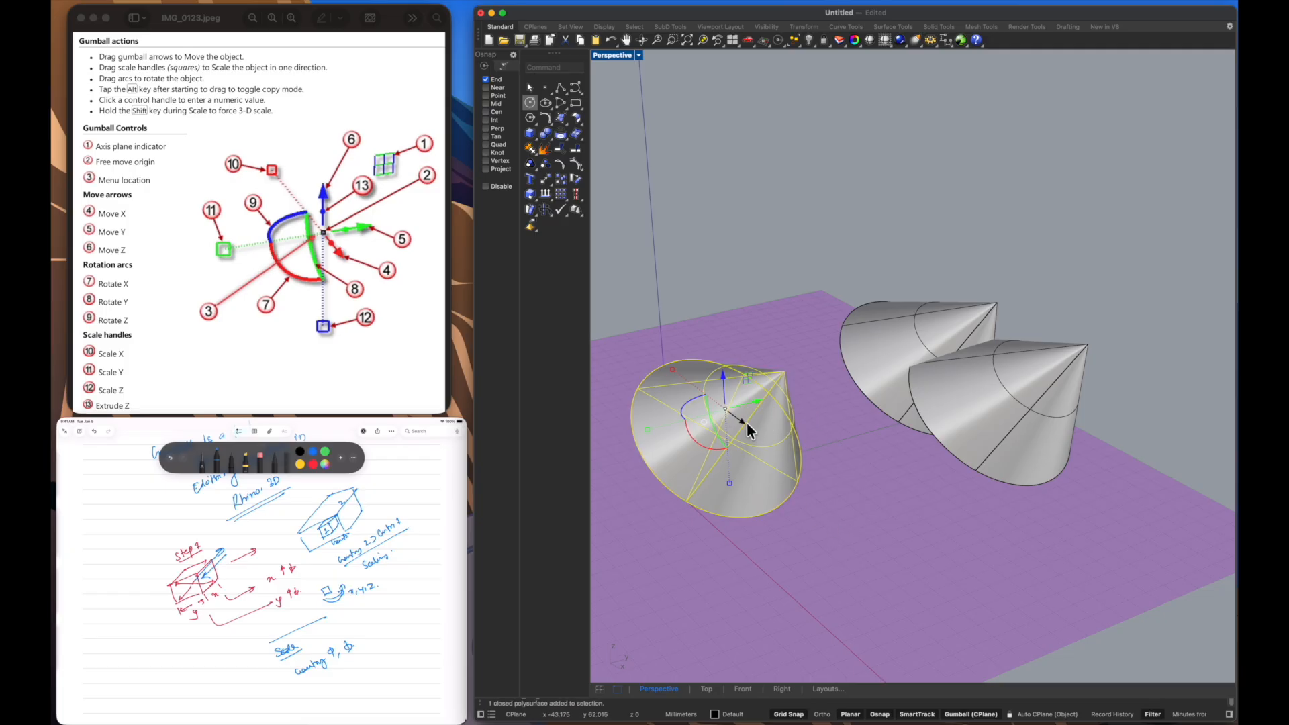
- Make further gumball copies of the cones across the construction plane until there are ten
left_click_drag(742, 422, 908, 578)
left_click_drag(929, 529, 1142, 493)
right_click_drag(1007, 535, 839, 589)
left_click(777, 282)
left_click_drag(739, 292, 1176, 376)
scroll(1101, 394, "down", 3)
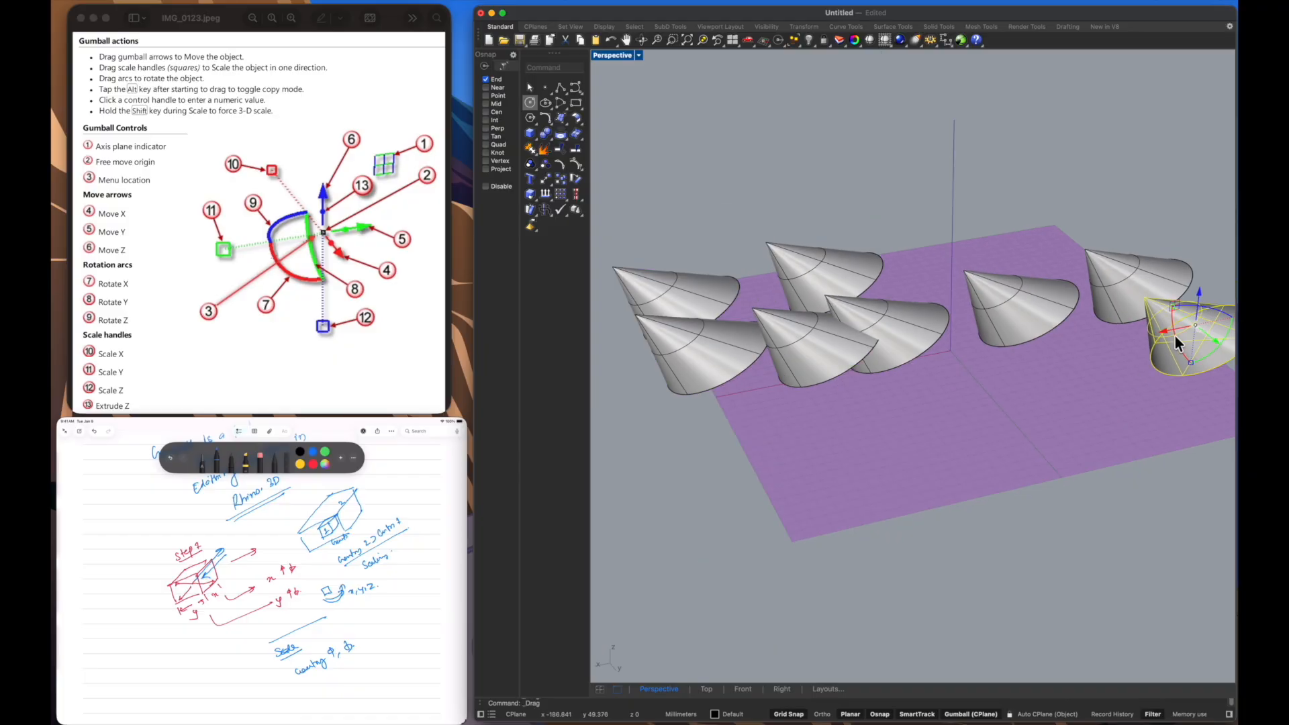
left_click_drag(1164, 332, 1037, 388)
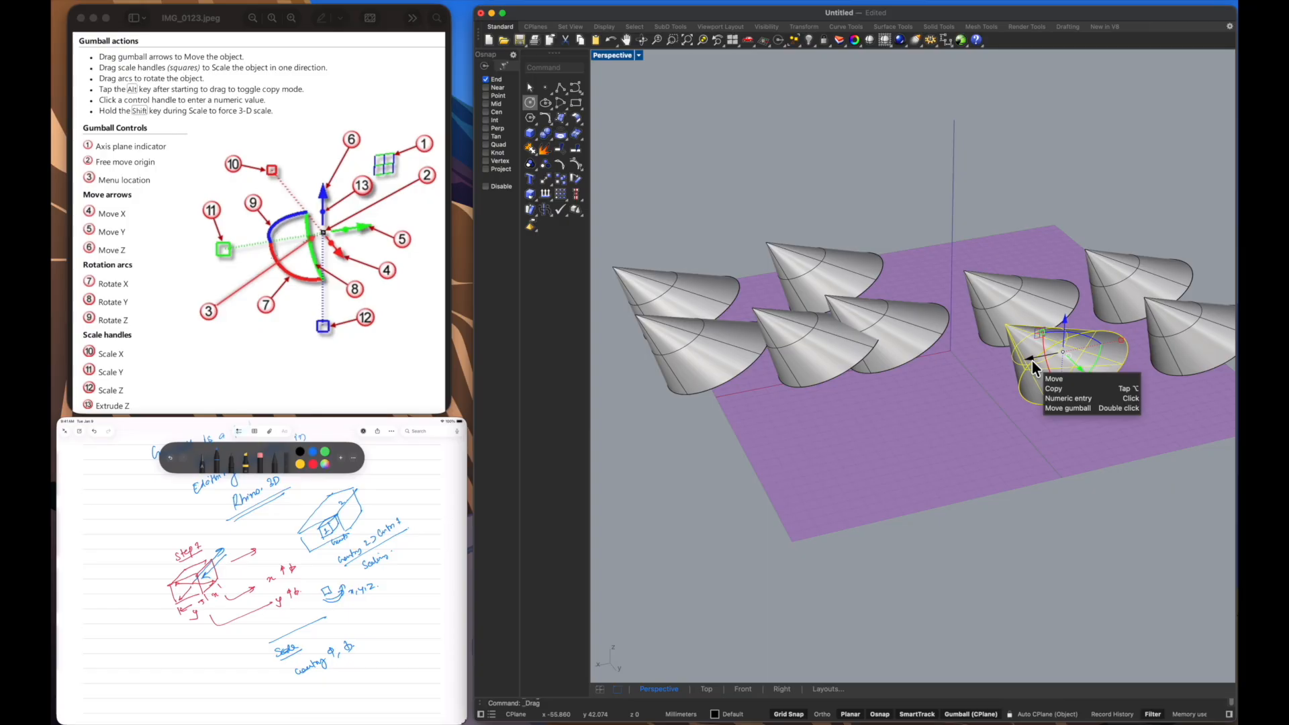
left_click_drag(1033, 362, 898, 389)
- Delete all the cones from the model
right_click_drag(910, 447, 833, 460)
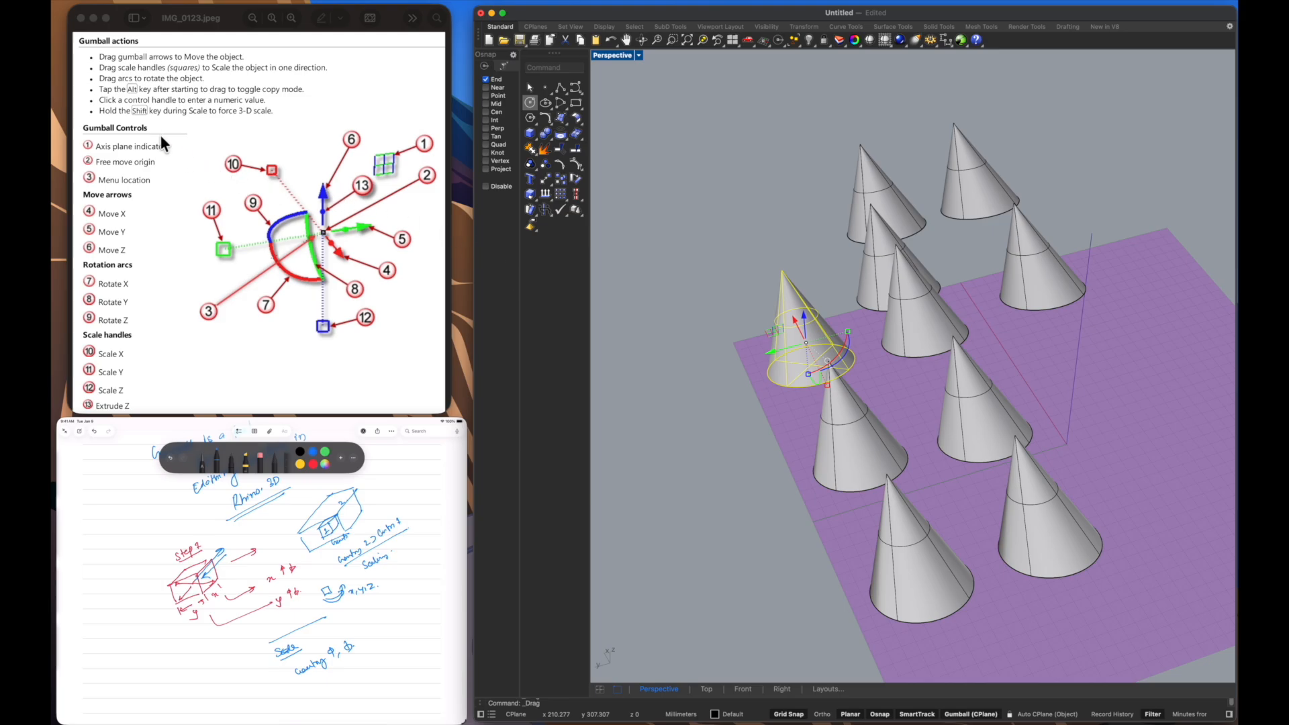
right_click_drag(816, 456, 970, 437)
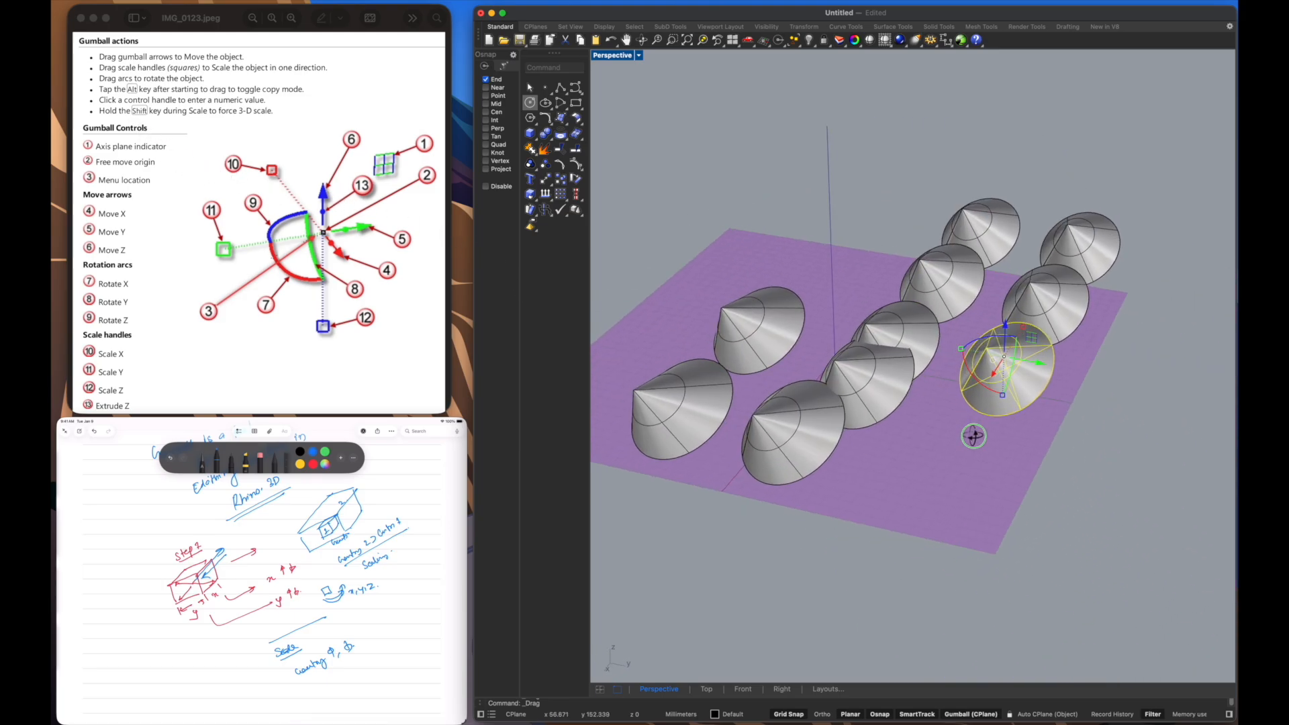
scroll(921, 472, "down", 3)
left_click_drag(692, 241, 1109, 496)
key("Delete")
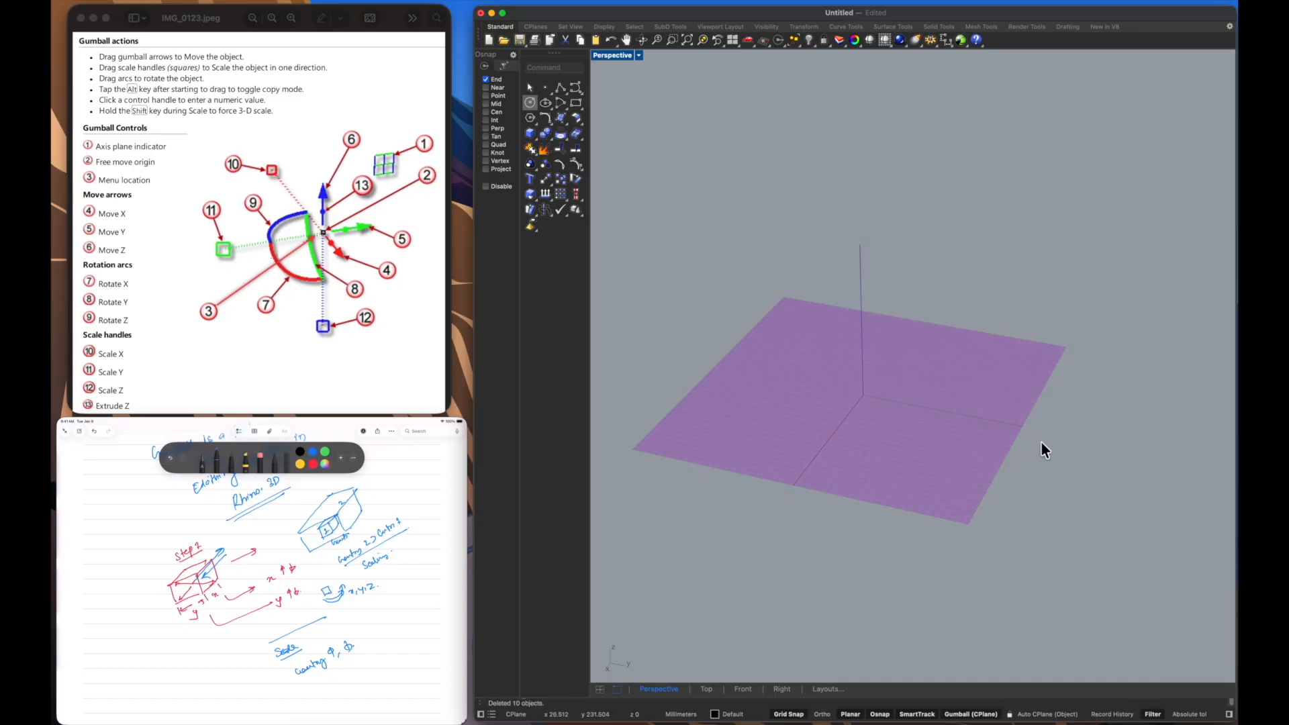
- Create a small open Paraboloid surface with its focus at the origin
left_click(536, 139)
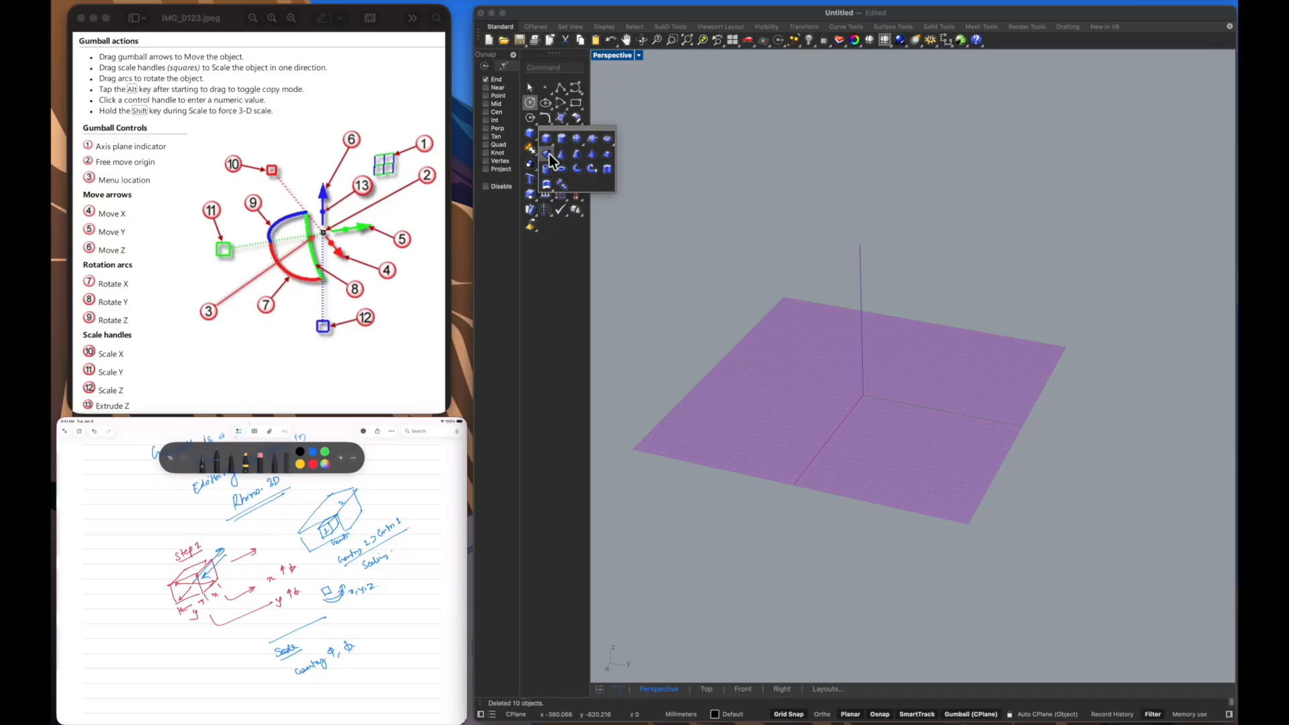
left_click(555, 155)
left_click(865, 396)
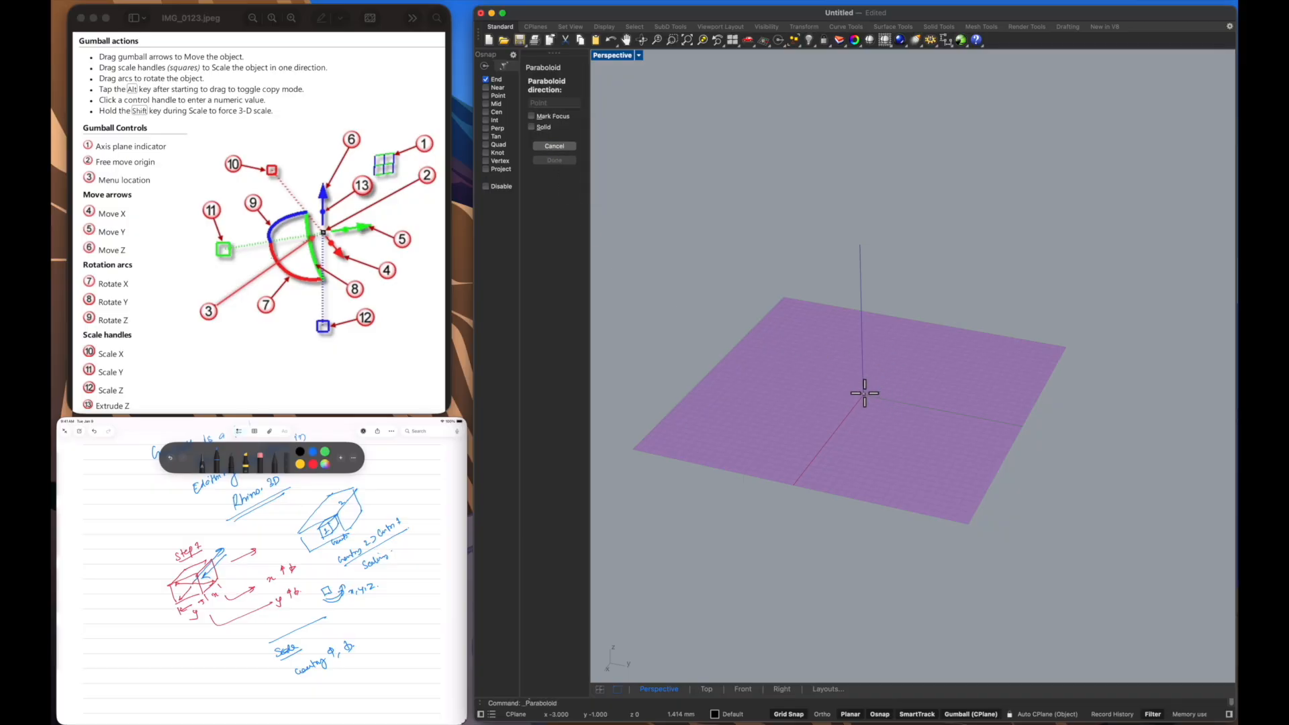
left_click(860, 329)
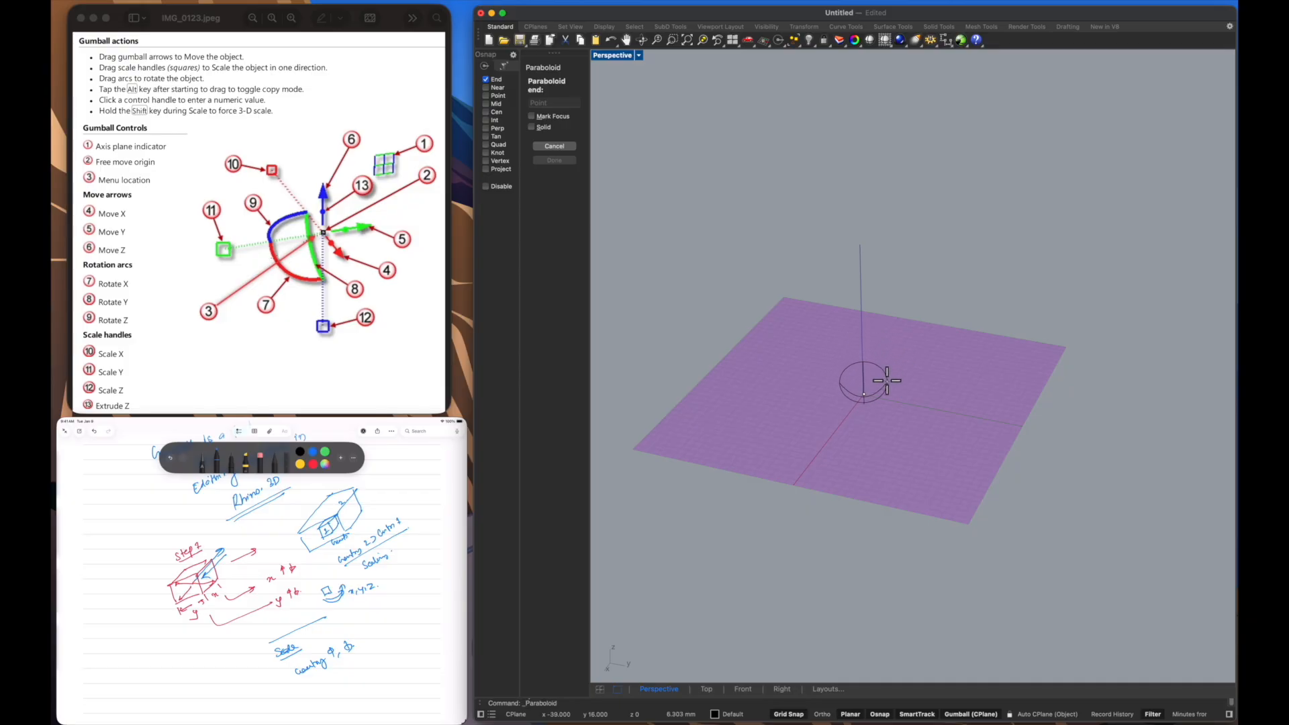
left_click(886, 375)
- Move the paraboloid slightly off the origin and rotate it freehand about the Z axis with the gumball
mouse_move(901, 402)
right_mouse_down()
mouse_move(820, 452)
mouse_move(940, 402)
right_mouse_up()
left_click(984, 366)
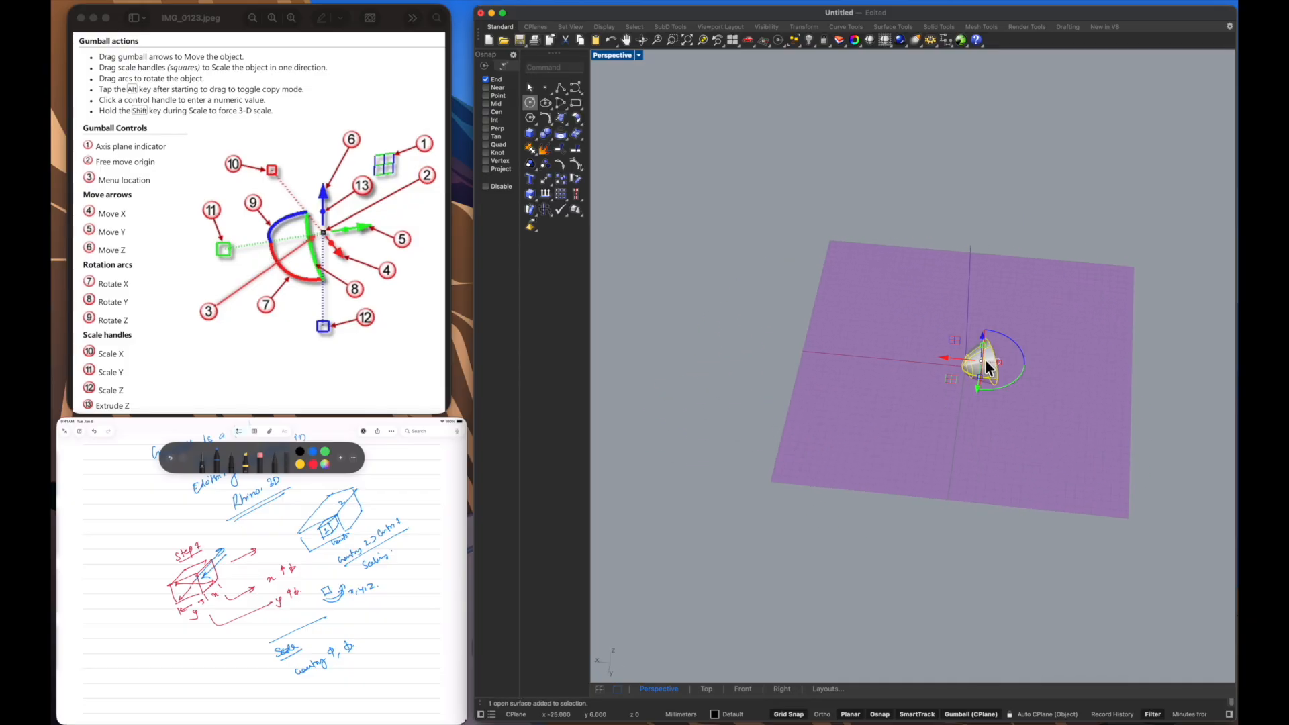
mouse_move(984, 360)
left_mouse_down()
mouse_move(978, 291)
mouse_move(981, 333)
left_mouse_up()
right_click_drag(981, 334, 910, 465)
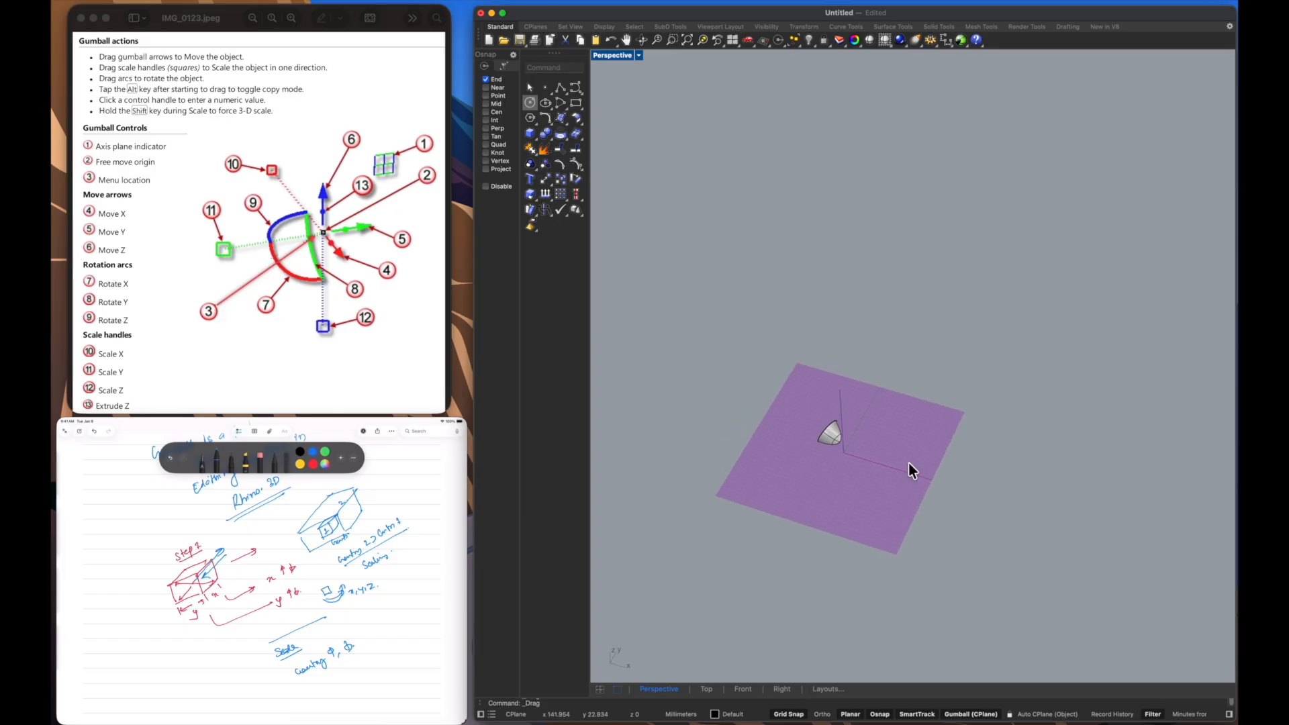
scroll(860, 433, "up", 6)
left_click(804, 435)
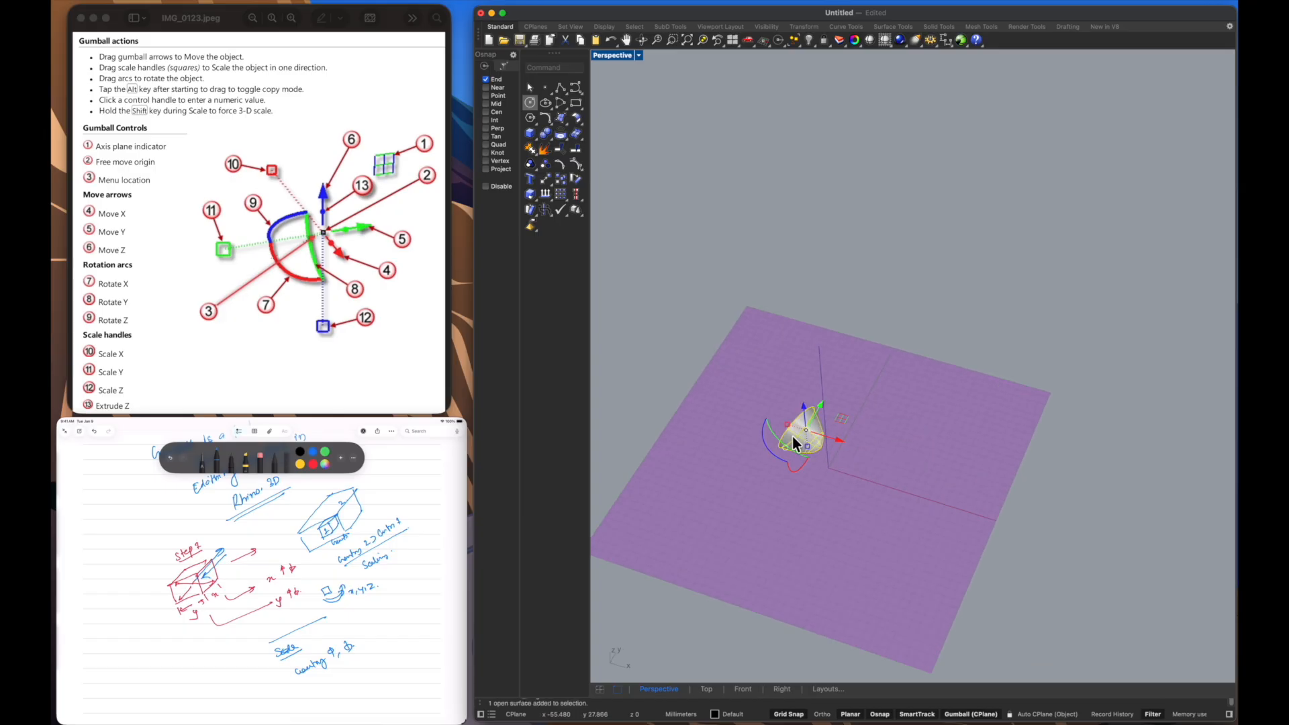
left_click_drag(764, 445, 812, 421)
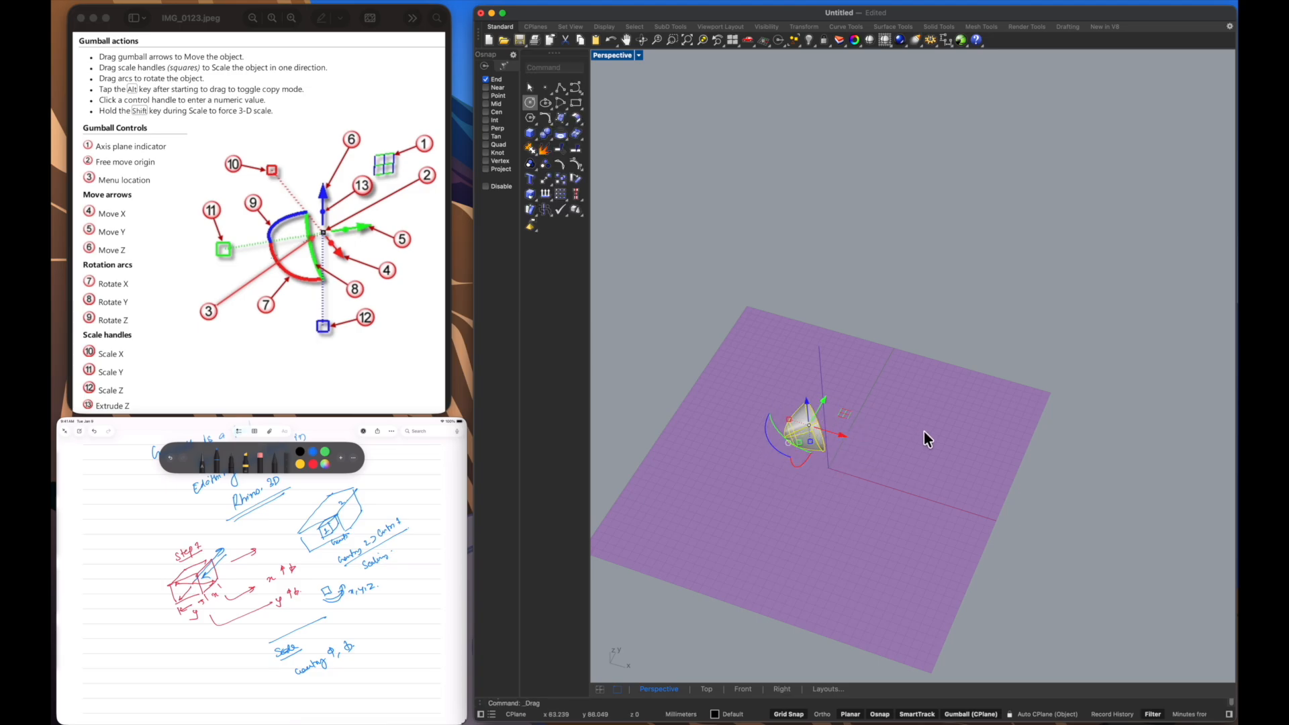
- Move the paraboloid farther from the origin and raise it above the construction plane with the gumball
left_click_drag(821, 430, 884, 438)
scroll(898, 404, "up", 3)
right_click_drag(922, 490, 813, 400)
left_click_drag(783, 374, 860, 380)
right_click_drag(860, 380, 873, 445)
left_click_drag(871, 437, 855, 397)
left_click(864, 474)
- Copy the paraboloid along the X axis with the gumball's move arrow in copy mode
right_click_drag(864, 473, 872, 446)
left_click(908, 372)
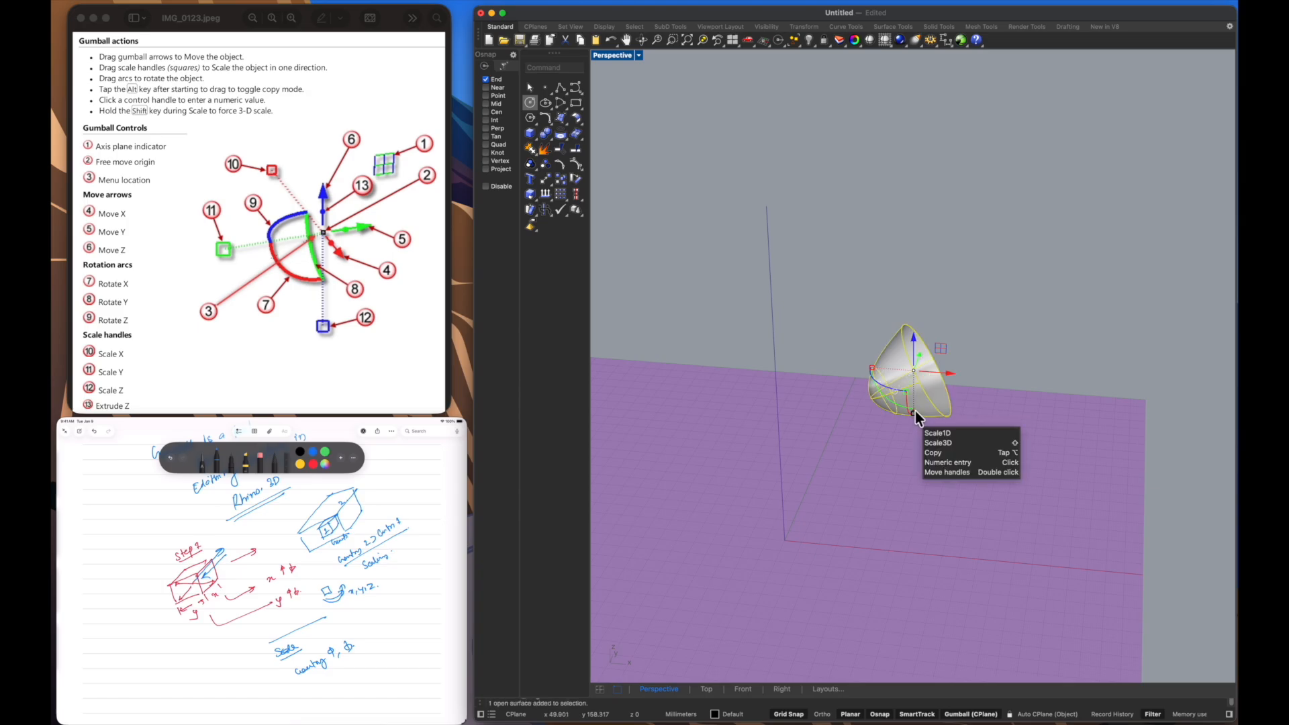
left_click_drag(939, 376, 1055, 384)
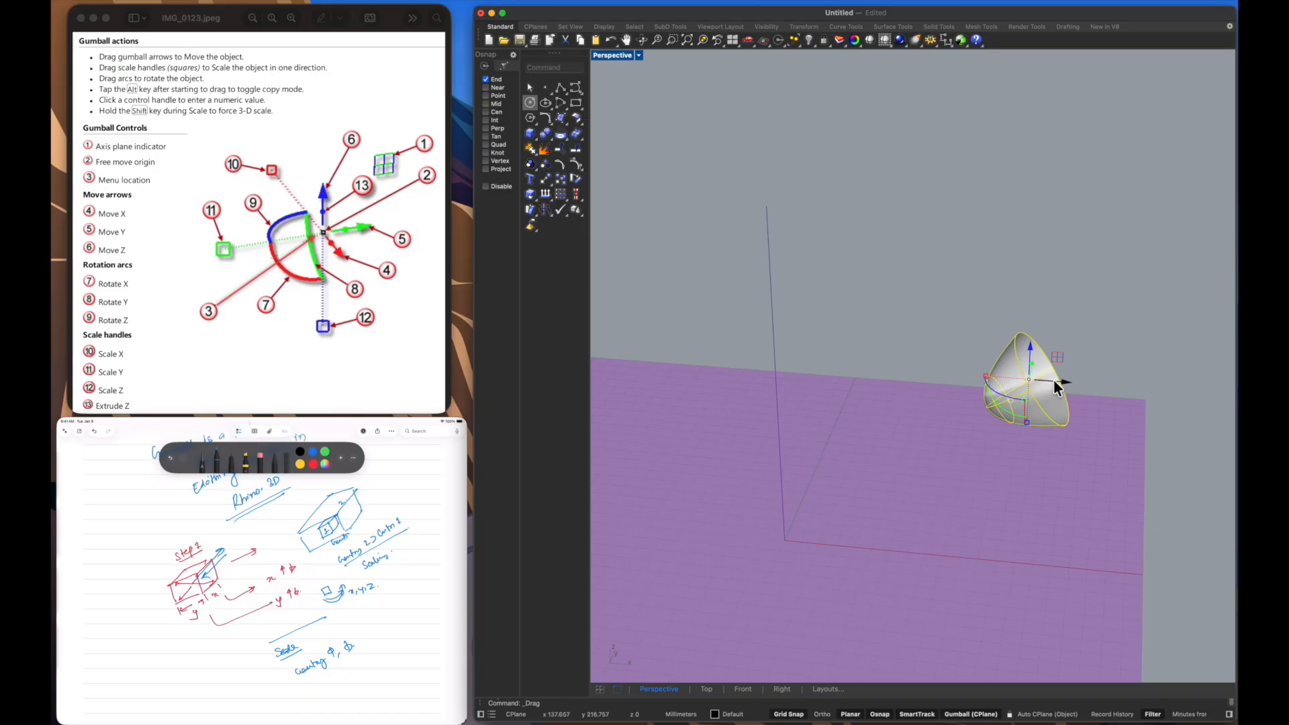
key("alt")
left_click_drag(1054, 380, 942, 384)
left_click(939, 435)
- Copy the original paraboloid along the Y axis with the gumball's move arrow in copy mode
right_click_drag(939, 436, 926, 454)
left_click(880, 401)
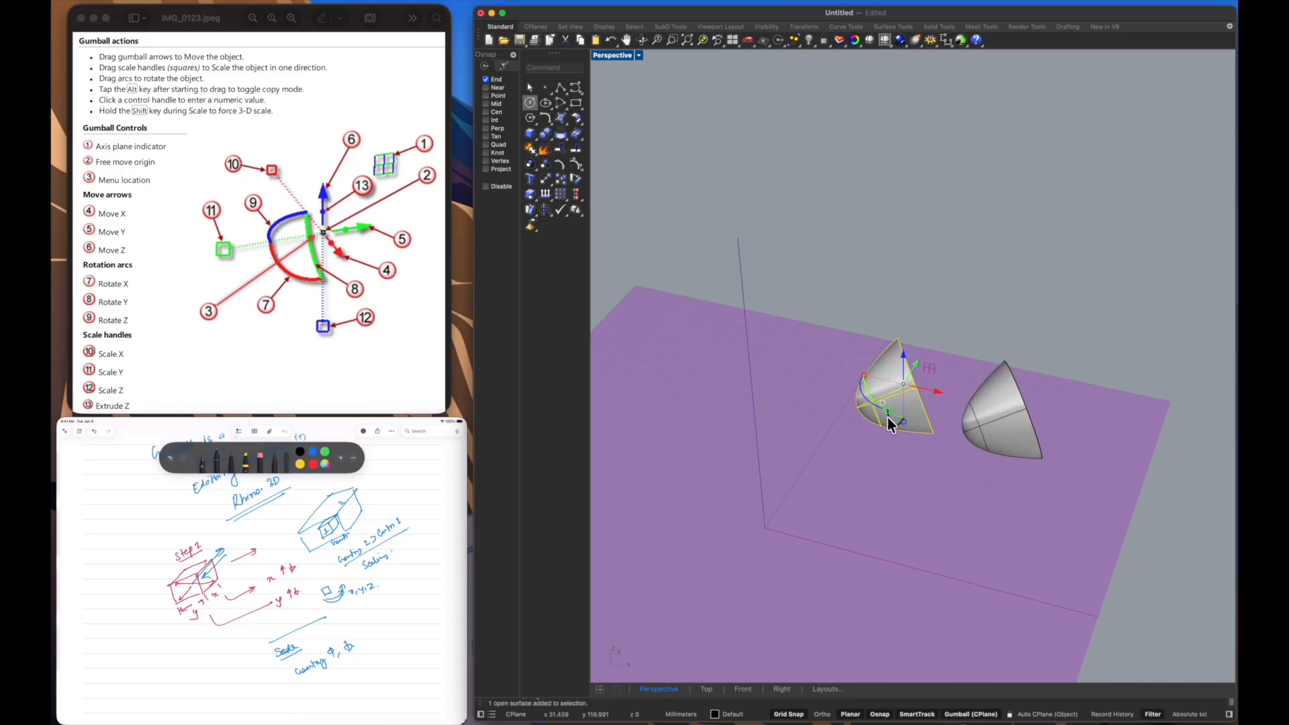
left_click_drag(905, 423, 908, 436)
right_click_drag(907, 437, 845, 453)
left_click_drag(882, 361, 1004, 358)
key("alt")
- Make a slightly rotated copy of the original paraboloid in place with the gumball's rotation arc in copy mode
left_click(863, 363)
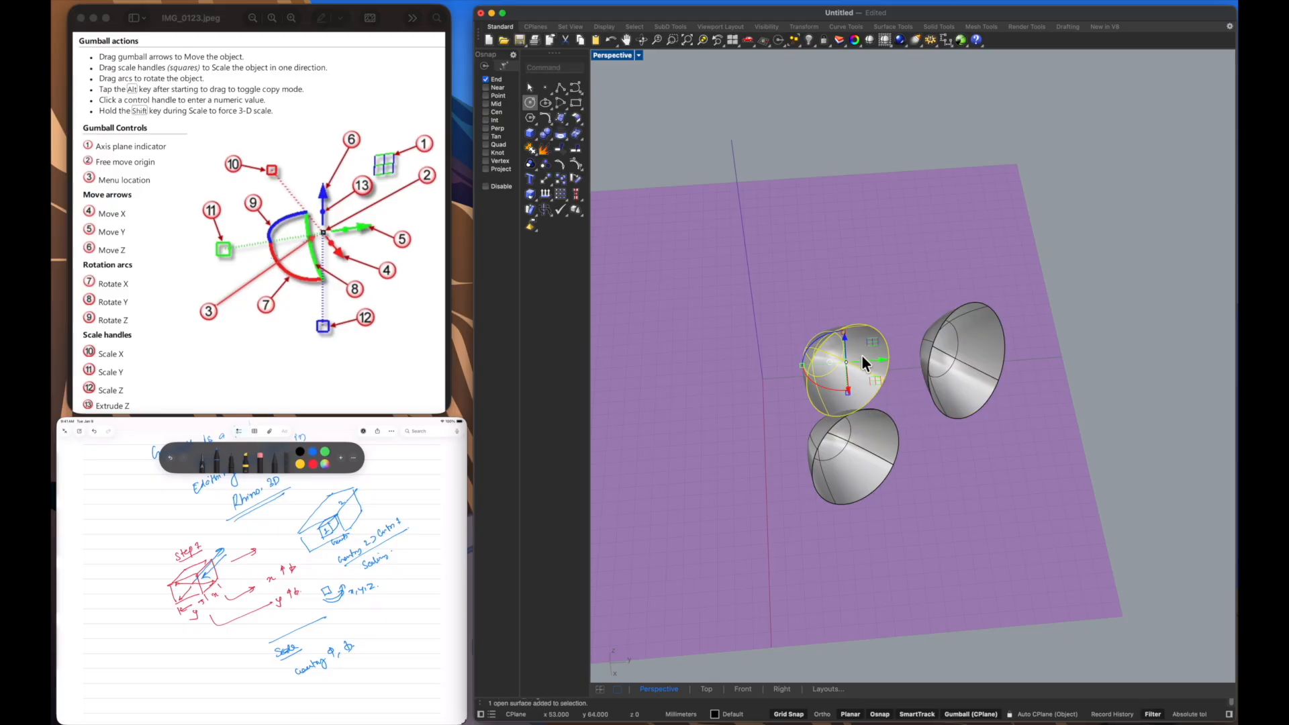
mouse_move(803, 364)
left_mouse_down()
mouse_move(783, 354)
mouse_move(806, 371)
left_mouse_up()
key("alt")
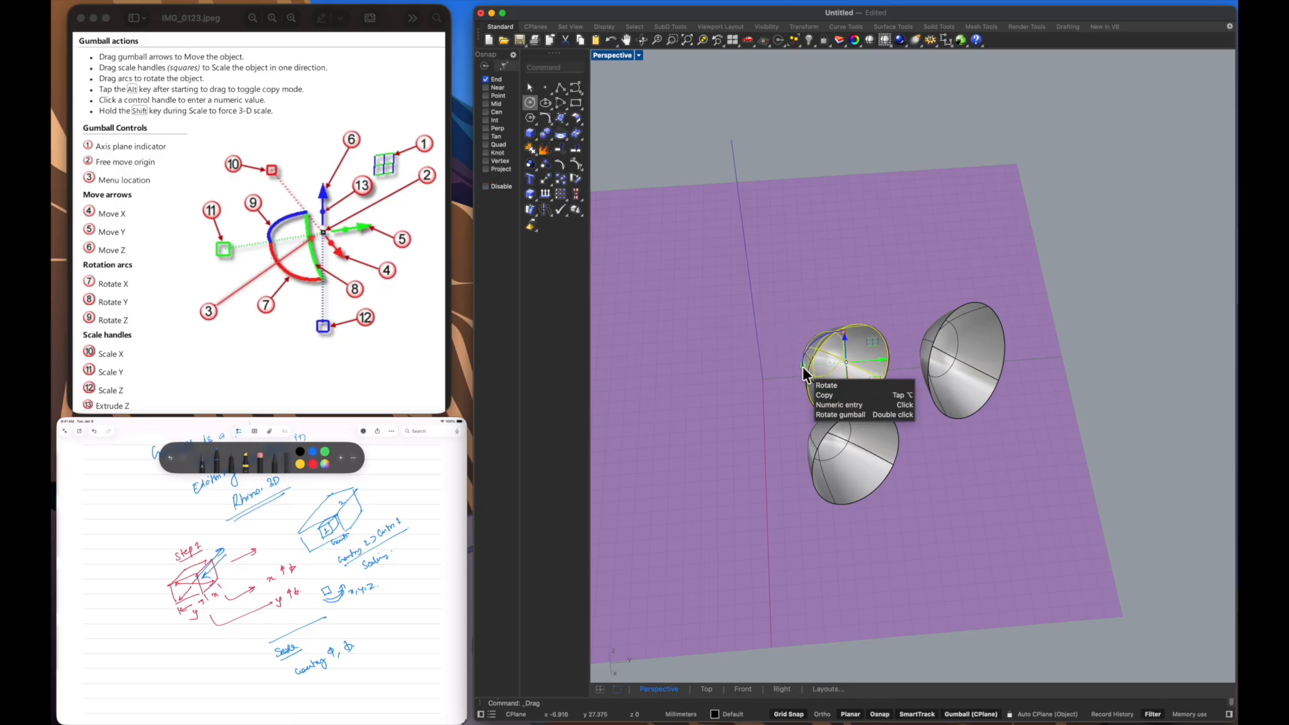
left_click(791, 345)
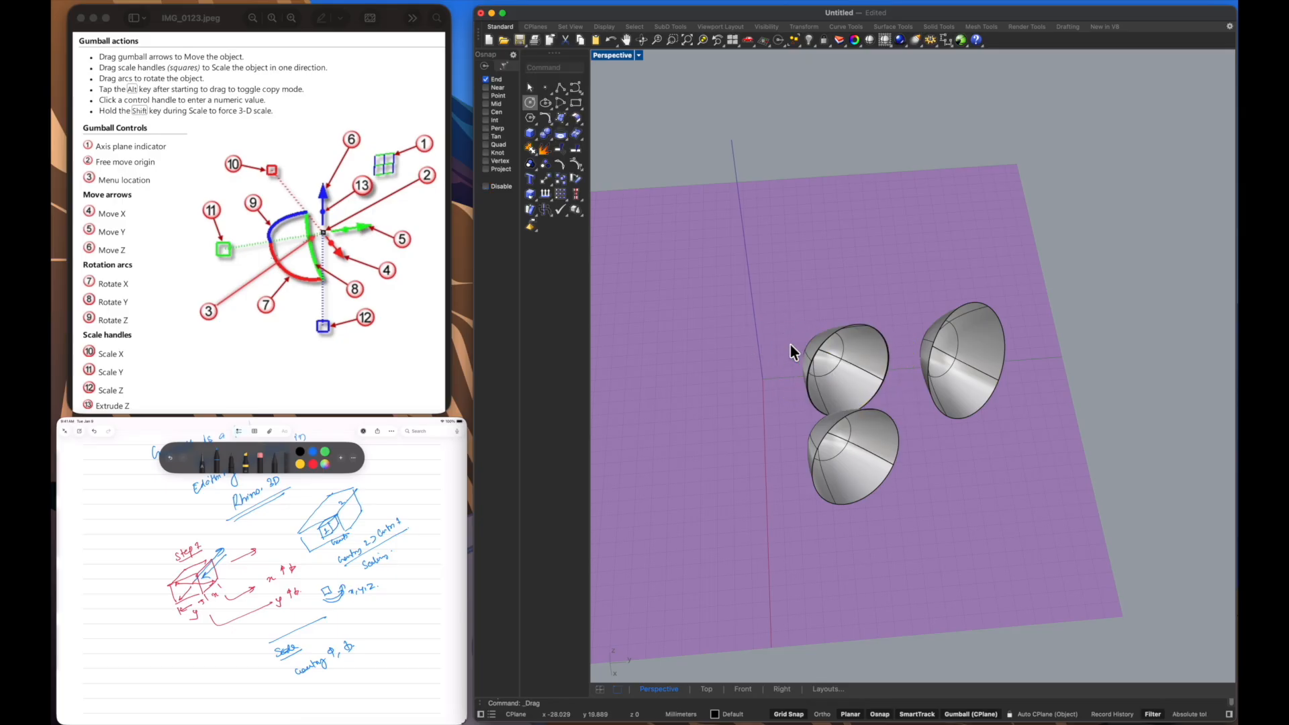
left_click(828, 368)
left_click(806, 308)
- Pull a paraboloid out of the original's position along the Y axis toward the origin with the gumball
left_click(853, 340)
left_click(973, 450)
right_click_drag(937, 425, 901, 376)
left_click_drag(873, 368, 771, 381)
left_click(772, 468)
- Enlarge the paraboloid nearest the origin uniformly in all directions with the gumball's Scale3D option
left_click(753, 422)
mouse_move(751, 419)
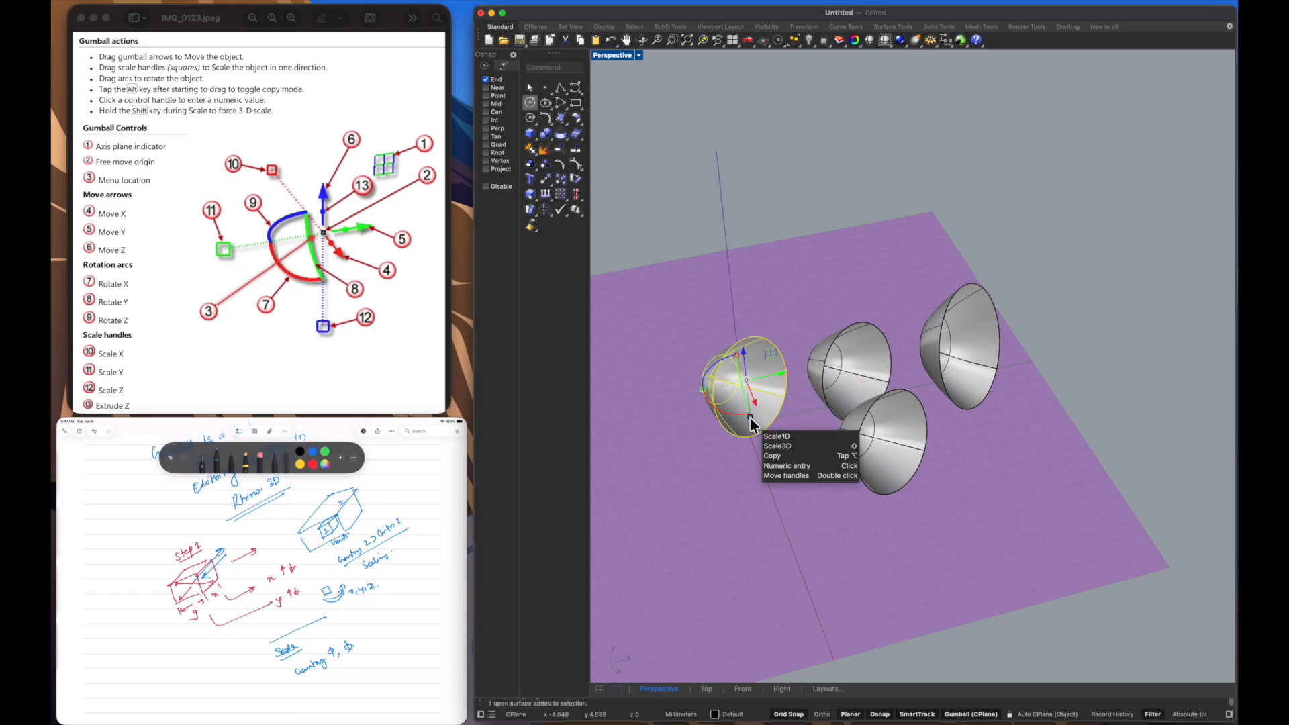
left_click_drag(751, 417, 753, 451)
left_click_drag(753, 457, 751, 447)
left_click(823, 503)
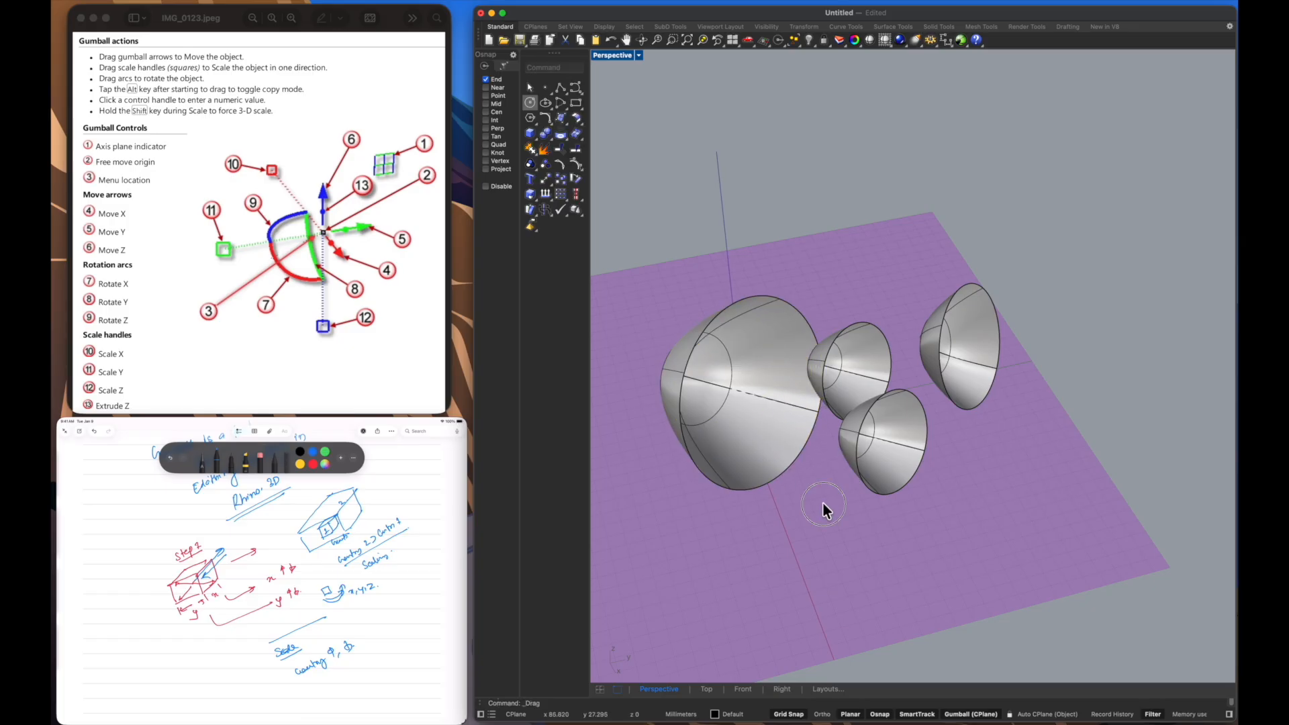
- Shrink the enlarged paraboloid uniformly to roughly the size of the other paraboloids
left_click(754, 440)
left_click_drag(754, 454, 748, 412)
left_click(759, 457)
- Move the paraboloid copy farthest along the X axis slightly farther out in the X direction with the gumball
right_click_drag(746, 468, 774, 470)
left_click(956, 453)
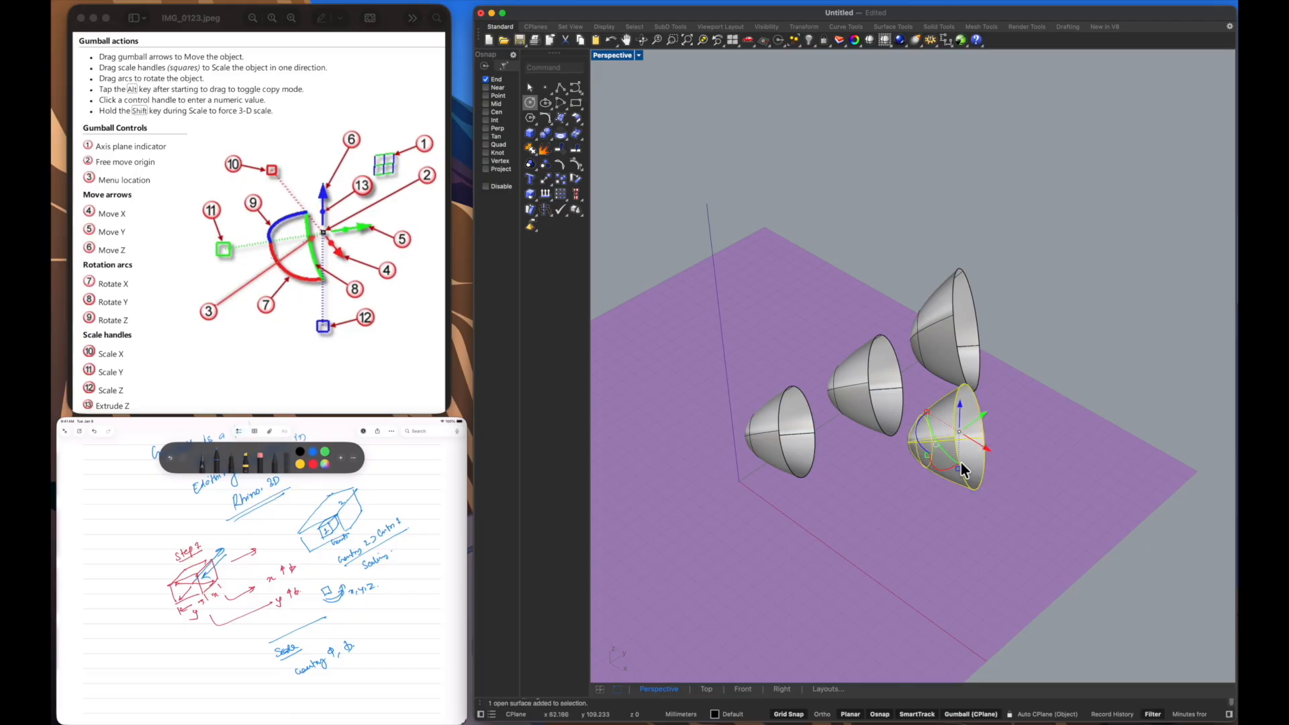
left_click_drag(985, 451, 991, 470)
left_click(873, 478)
- Enlarge the paraboloid nearest the origin uniformly again with the gumball's scale handle
left_click(795, 435)
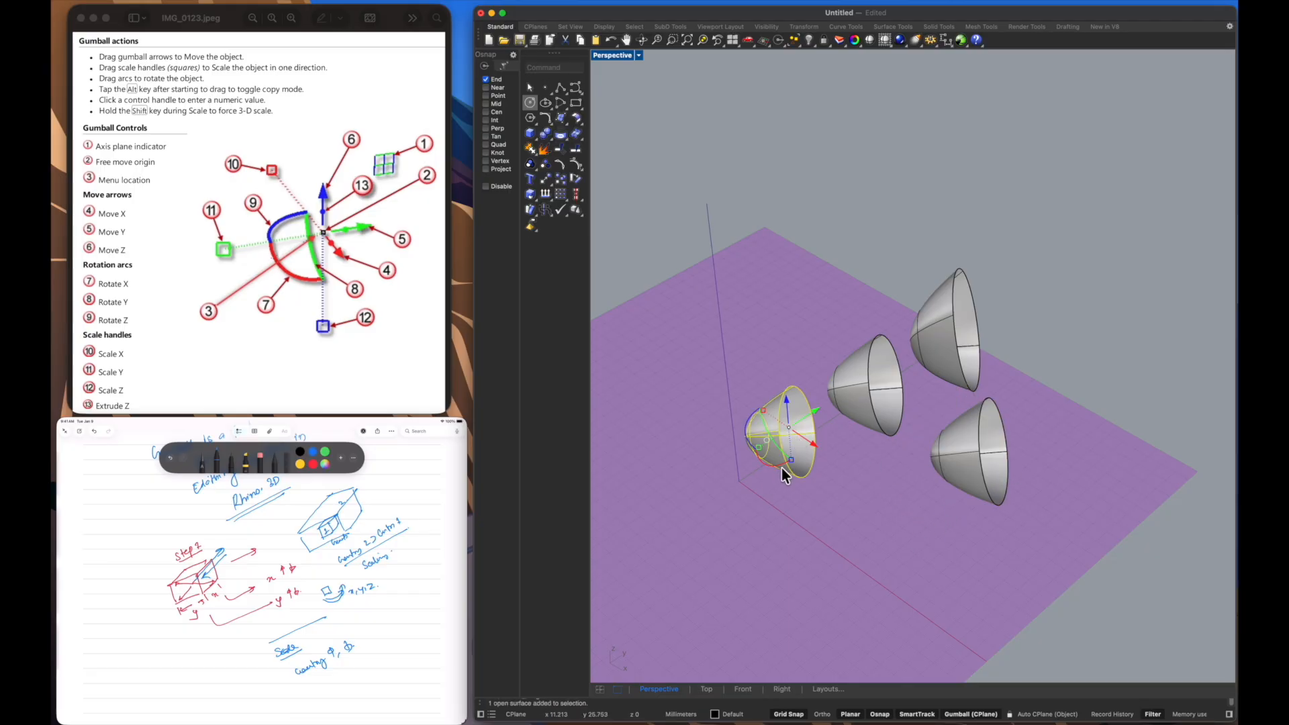
left_click_drag(792, 462, 806, 487)
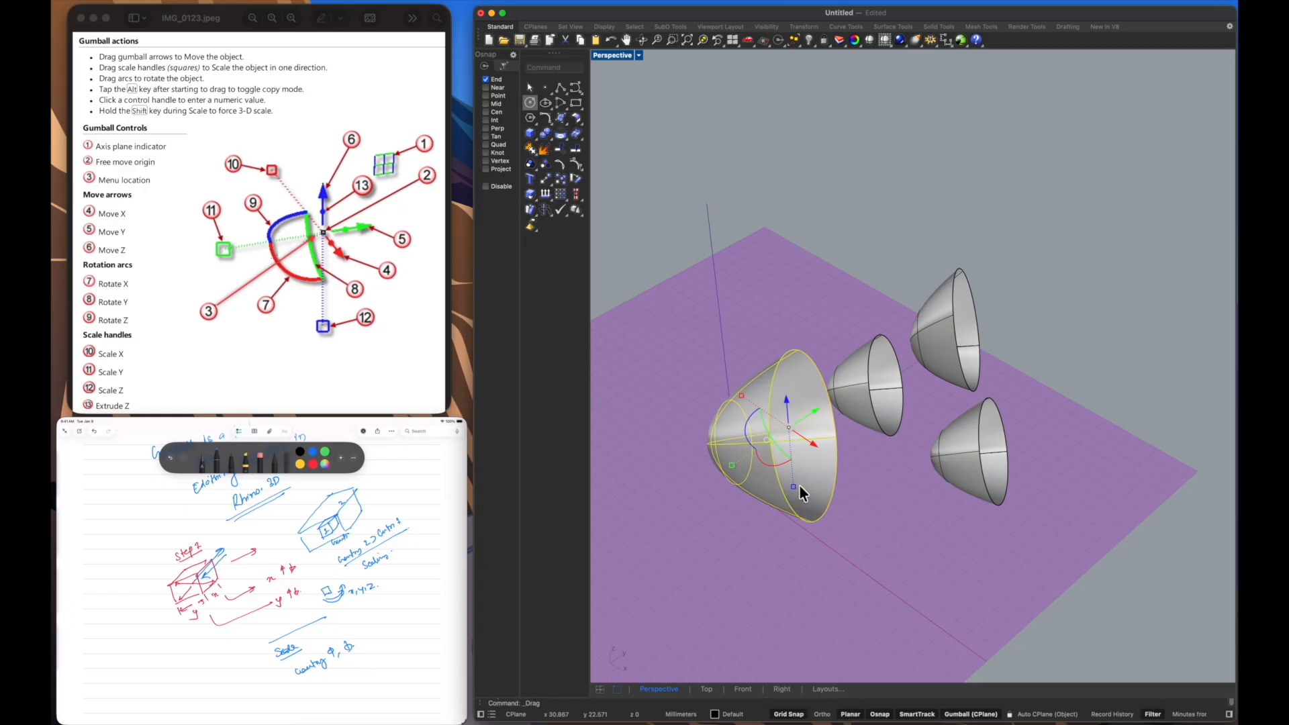
- Copy the paraboloid beside the enlarged one in the negative X direction with the gumball
left_click(884, 481)
left_click(886, 422)
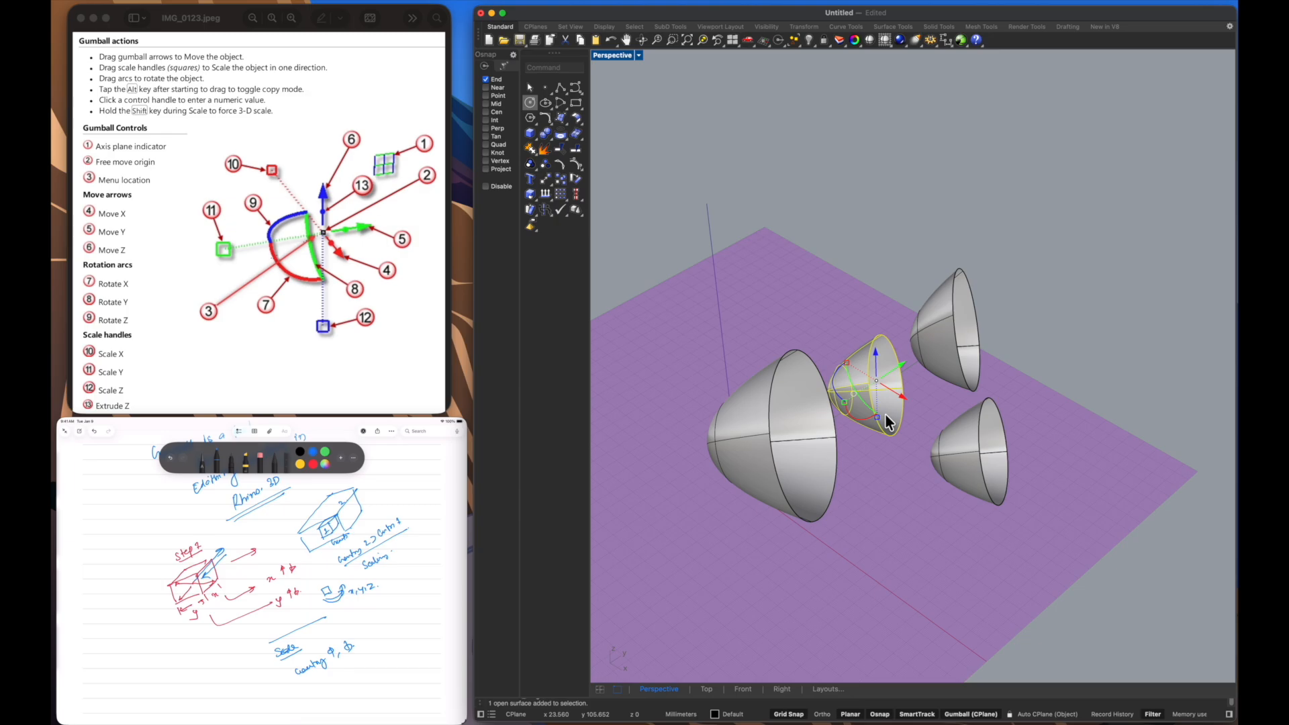
left_click_drag(885, 414, 799, 339)
key("alt")
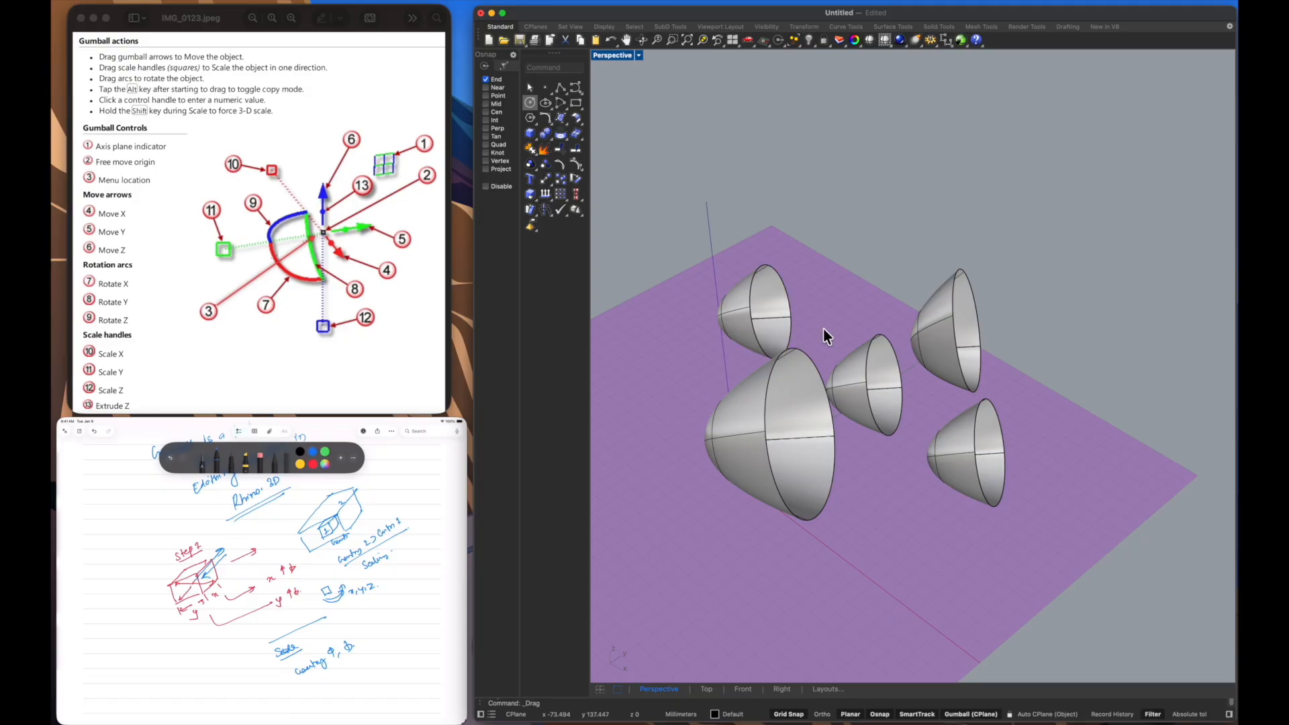
- Copy the new rear paraboloid and the one farthest along the X axis in the positive Y direction with the gumball
right_click_drag(802, 334, 772, 336)
left_click(844, 289)
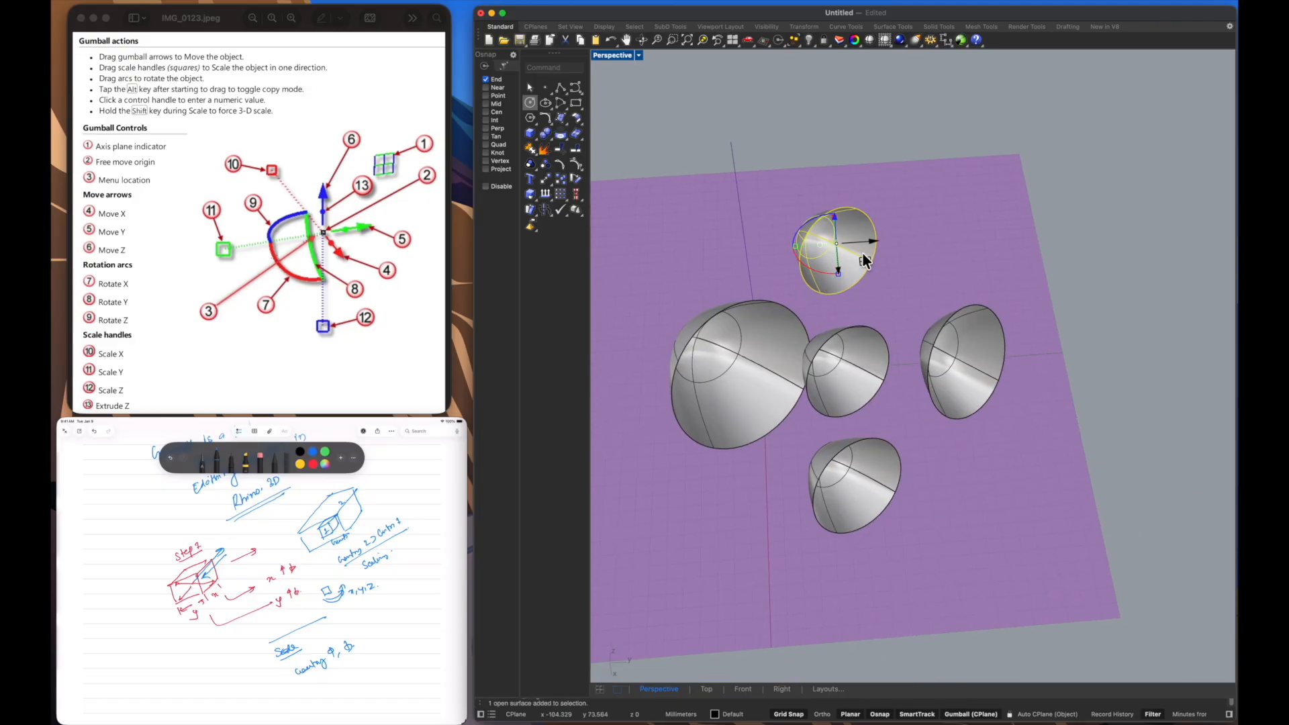
left_click_drag(871, 240, 977, 527)
key("alt")
mouse_move(857, 578)
right_mouse_down()
mouse_move(840, 547)
mouse_move(965, 587)
mouse_move(889, 596)
mouse_move(846, 564)
mouse_move(862, 556)
right_mouse_up()
right_click(882, 591)
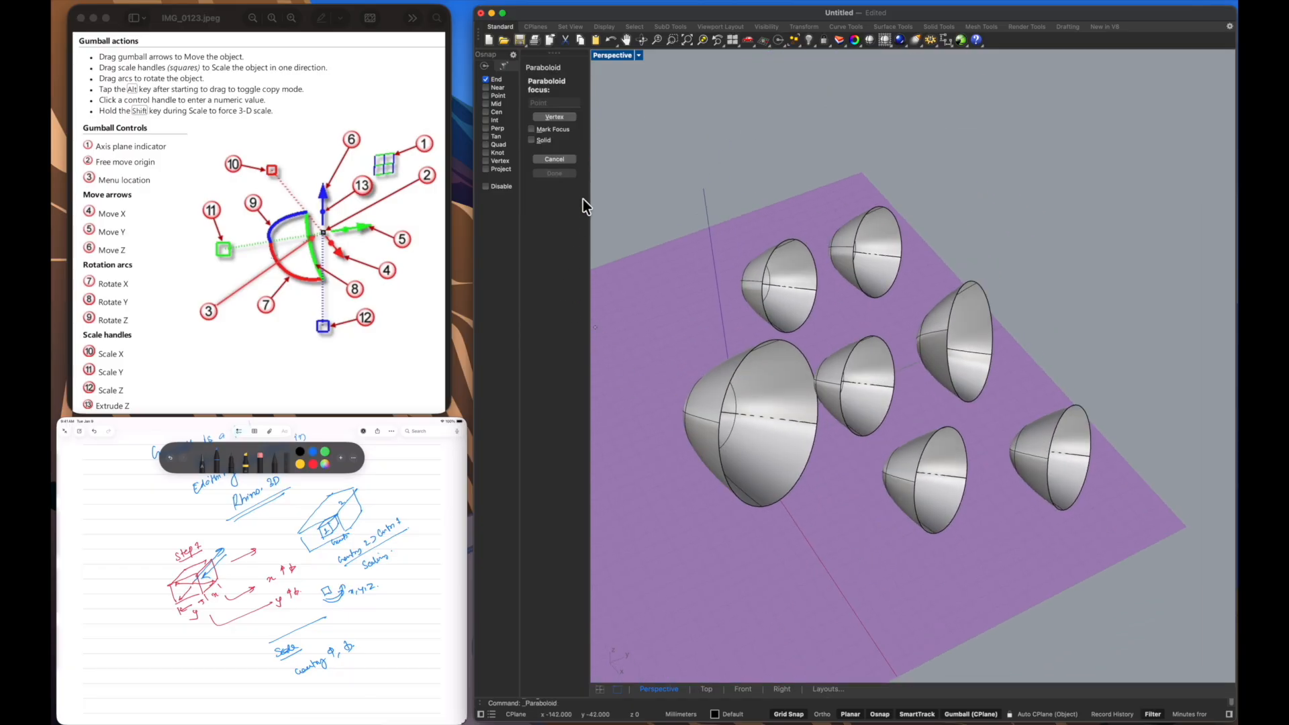
left_click(560, 159)
- Open the object properties of the rear paraboloid nearest the Z axis and assign it to Layer 01
left_click(759, 290)
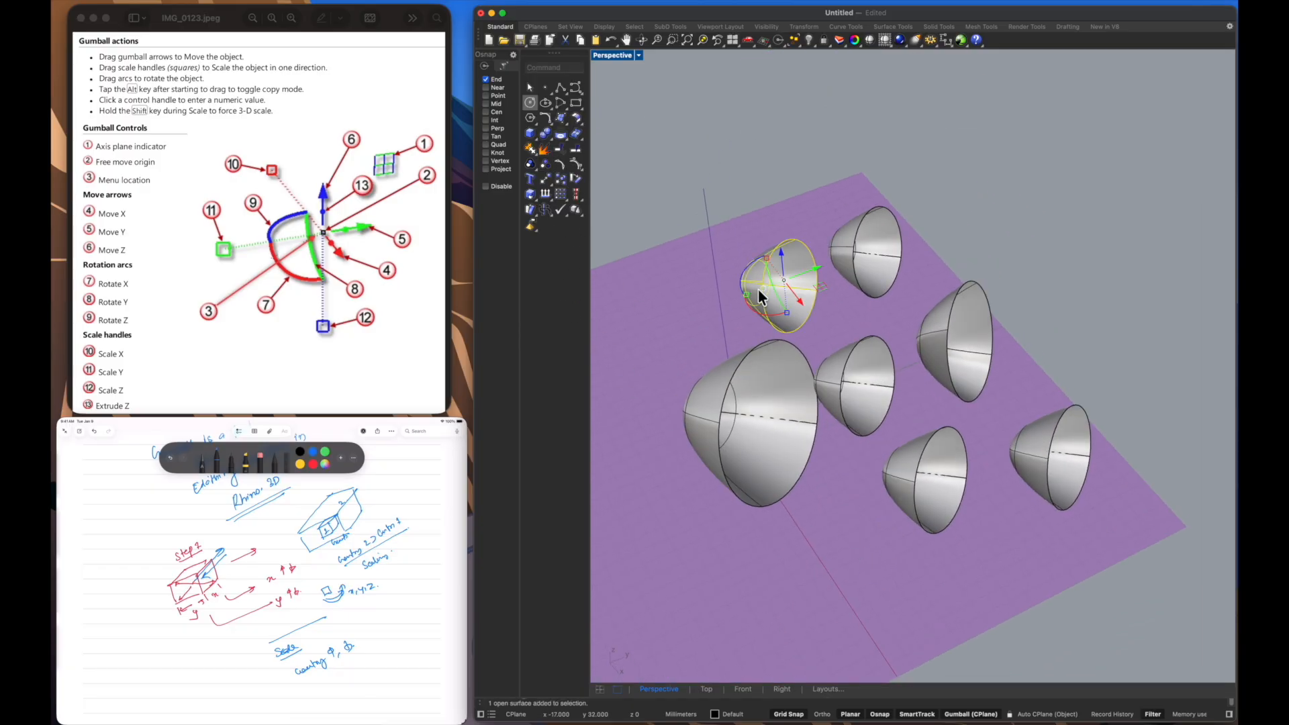
left_click(855, 40)
left_click_drag(1175, 125, 1003, 87)
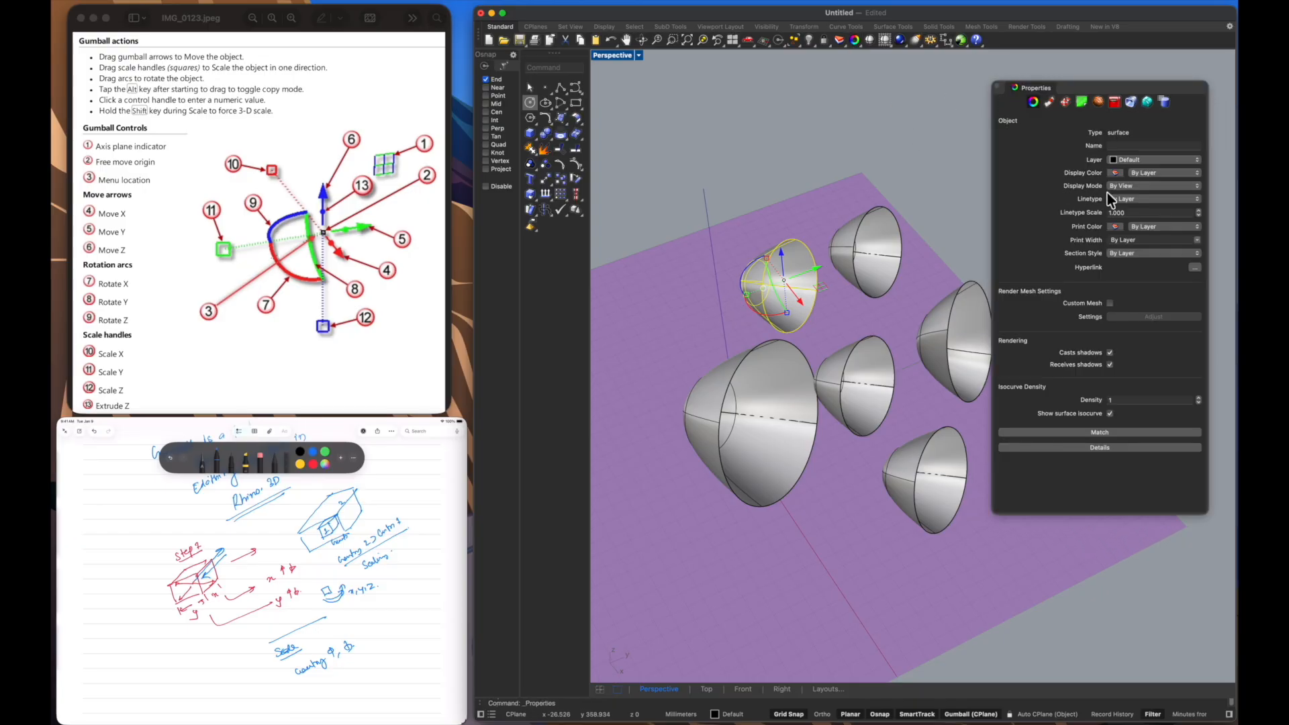
left_click(1135, 161)
left_click(1122, 173)
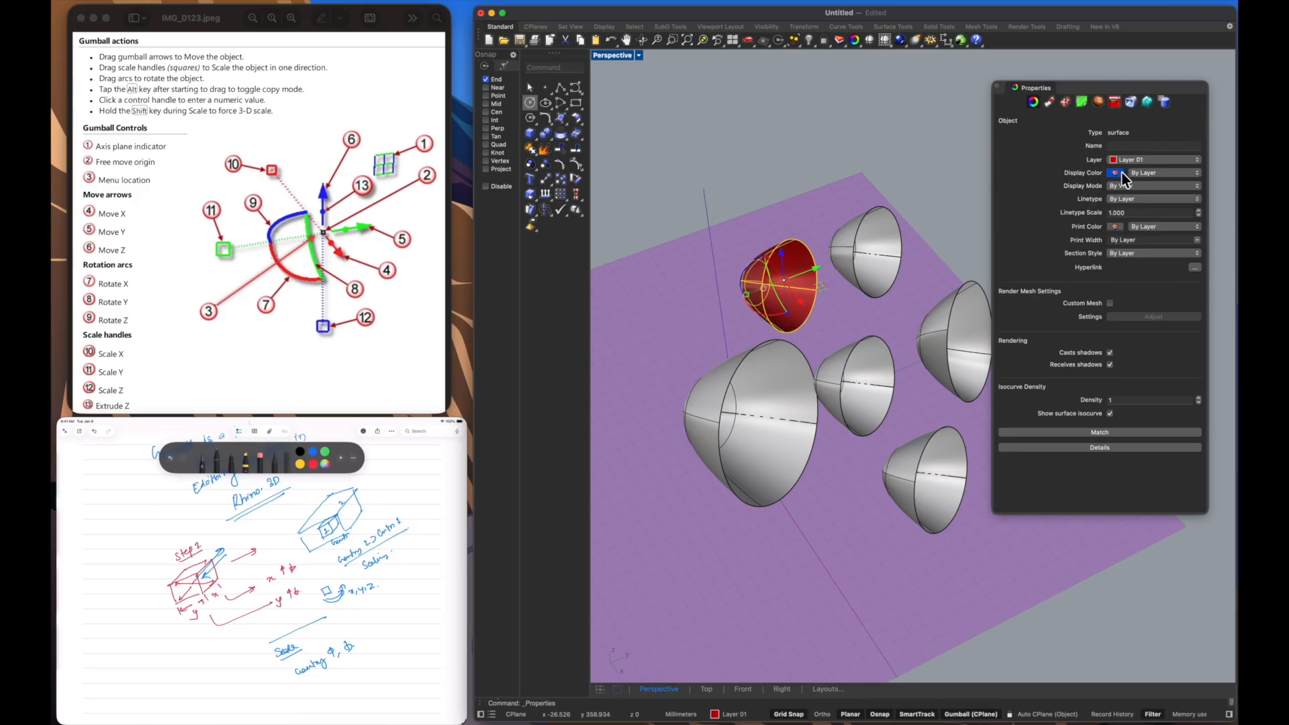
- Assign the large paraboloid near the origin to Layer 03
left_click(804, 525)
left_click(786, 421)
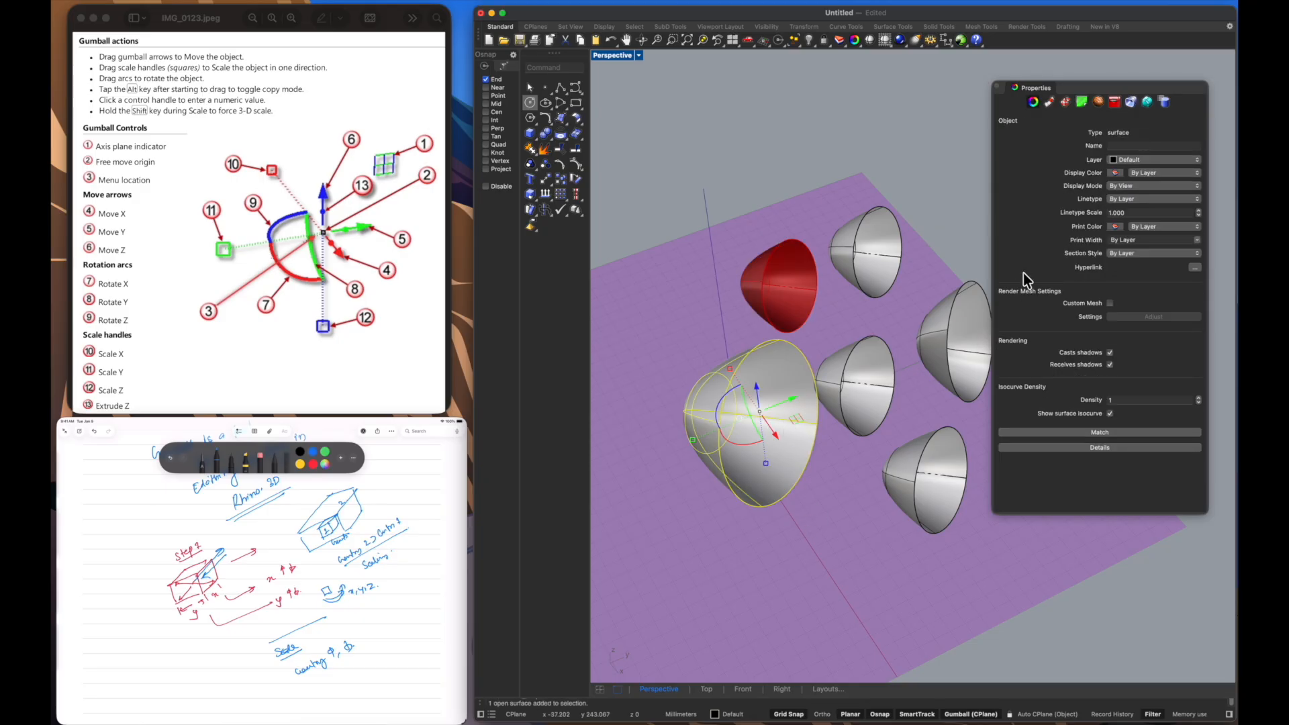
left_click(1123, 162)
left_click(1130, 190)
- Assign the small paraboloid directly beside the large one to Layer 04
left_click(830, 568)
left_click(848, 433)
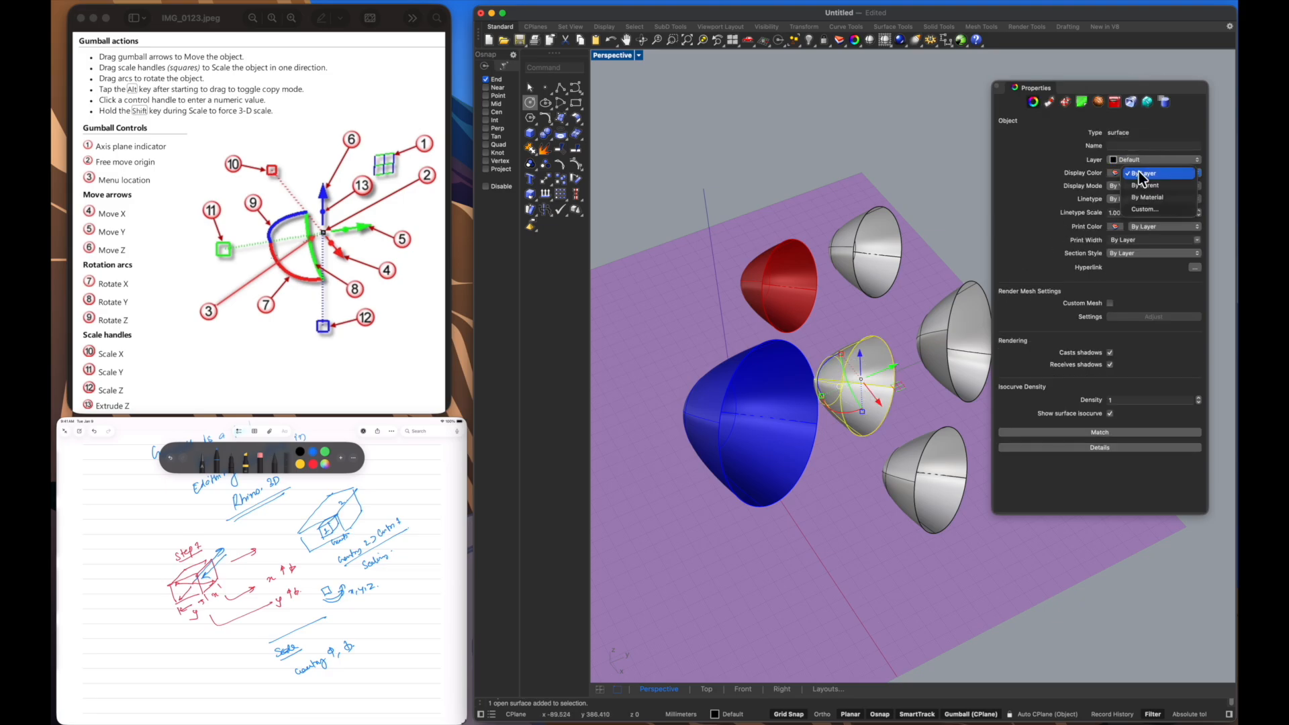
left_click(1141, 160)
left_click(1134, 202)
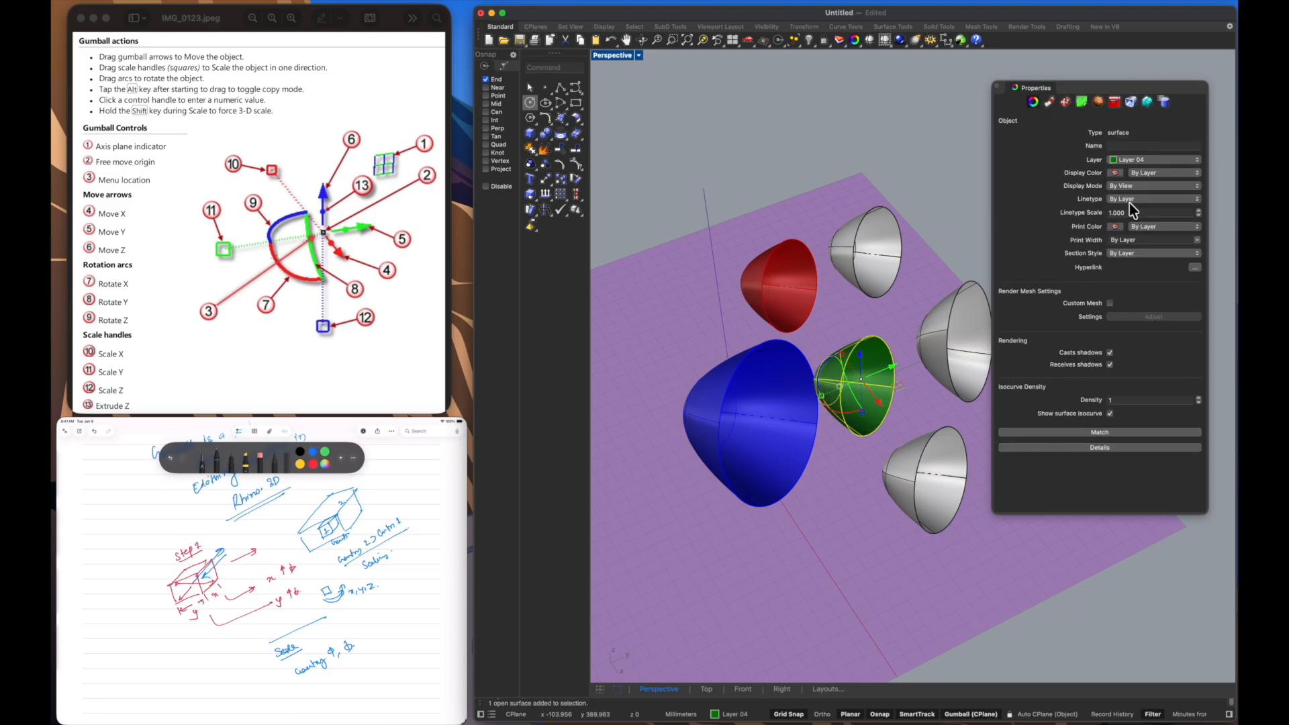
- Assign the elongated paraboloid at the far Y end of the middle row to Layer 05
left_click(984, 319)
left_click(1124, 161)
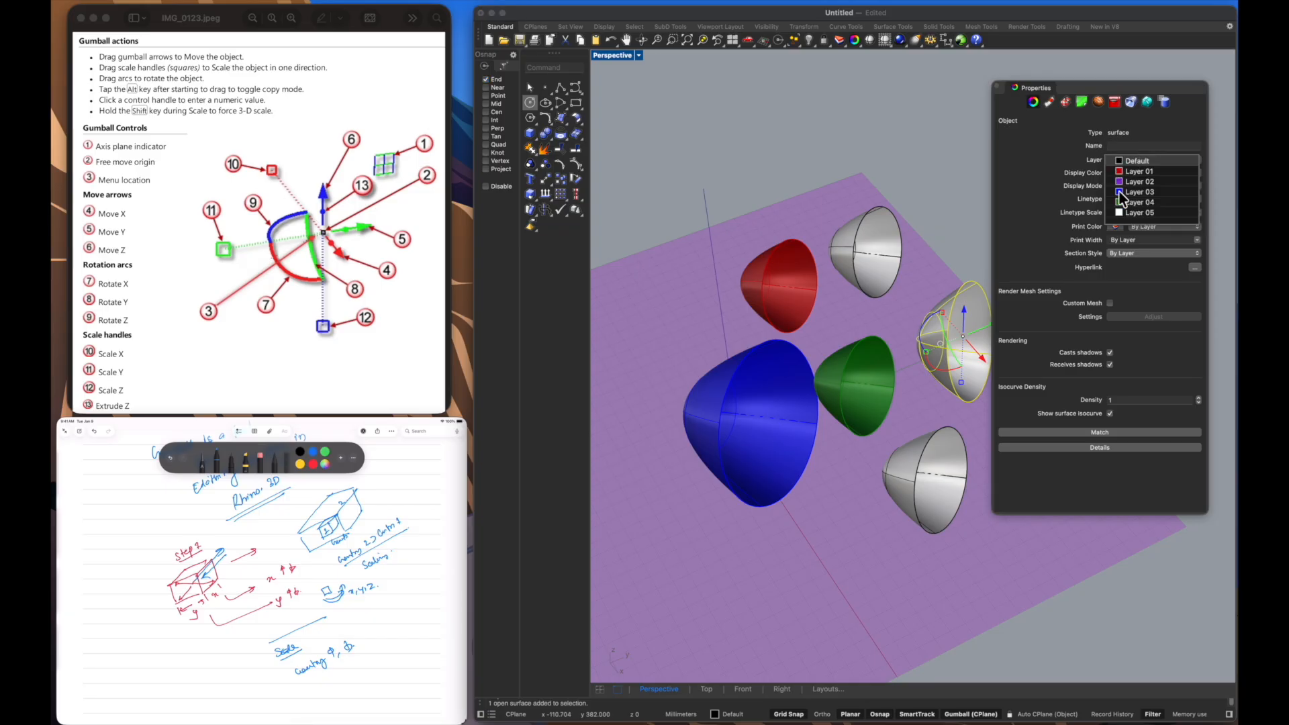
left_click(1133, 214)
- Assign the nearer paraboloid of the front row, farthest along the X axis, to Layer 01
left_click(950, 453)
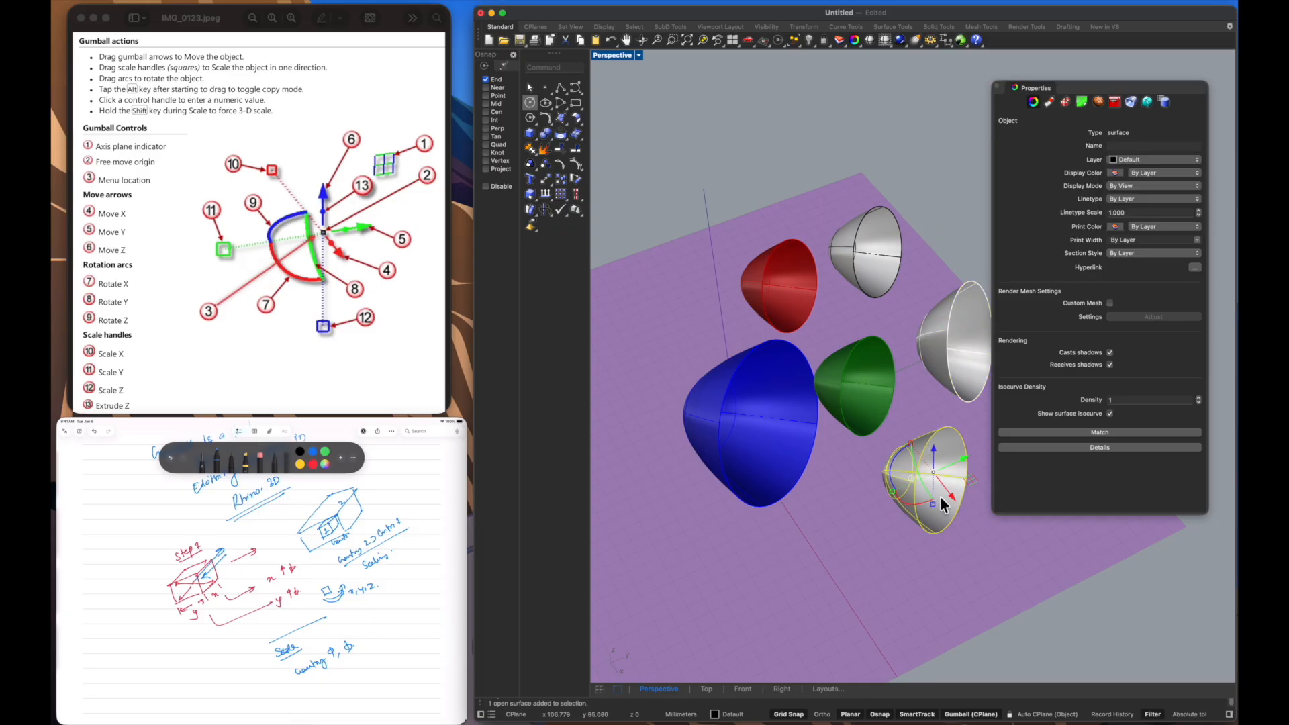
left_click(969, 583)
left_click(962, 475)
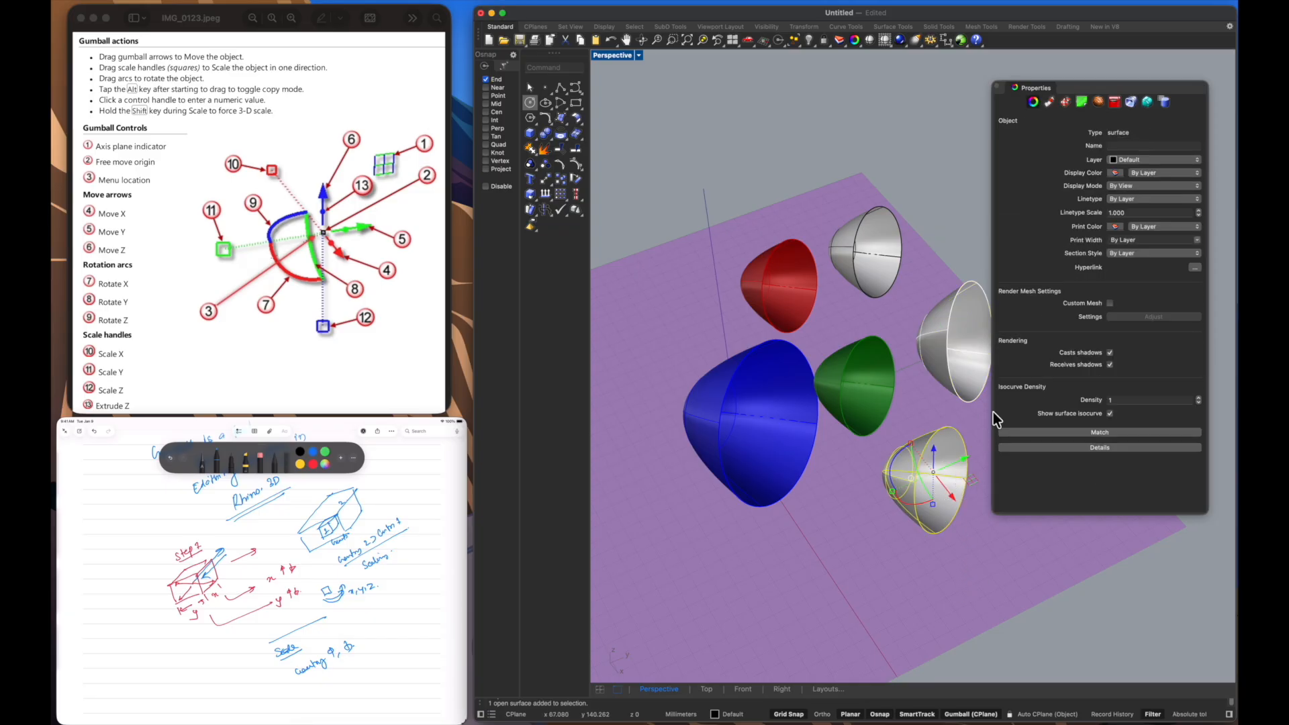
left_click(1123, 164)
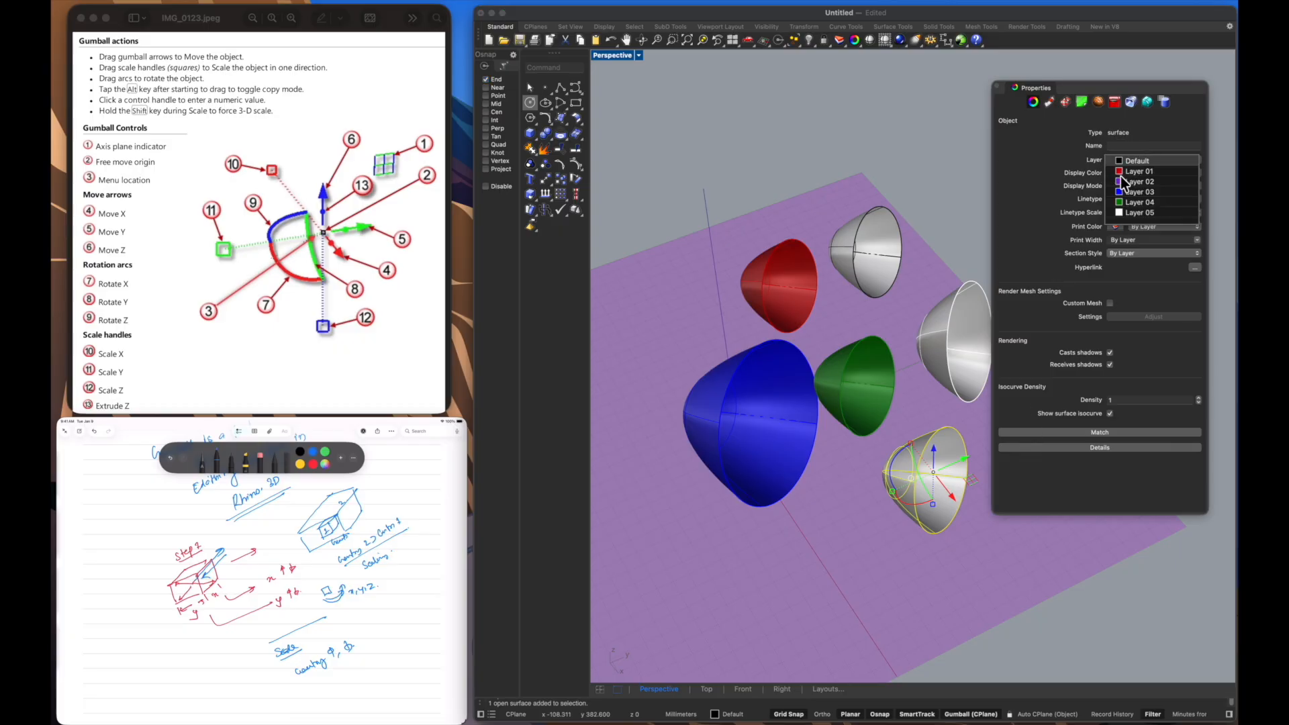
left_click(1122, 171)
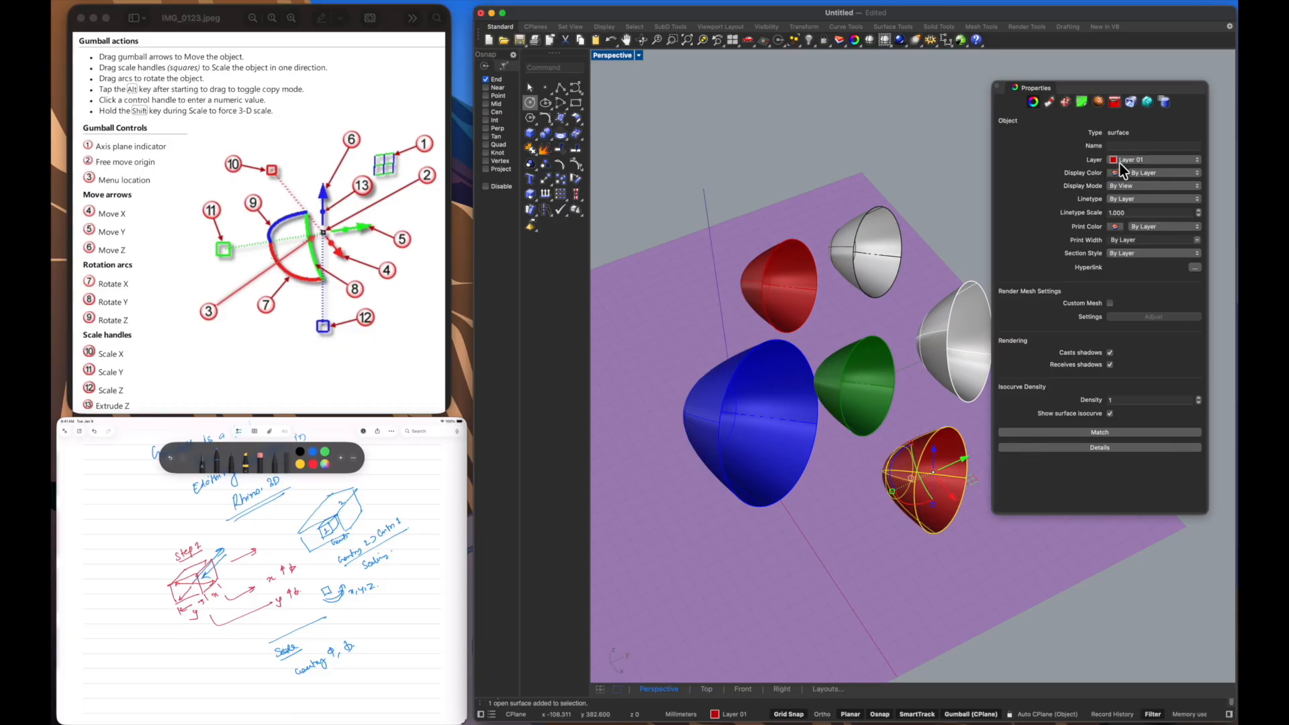
- Return the nearer front-row paraboloid to the Default layer
left_click(939, 630)
left_click(946, 501)
left_click(1128, 160)
left_click(1125, 150)
- Assign the outer front-row paraboloid, the one farther along the Y axis, to Layer 03
right_click_drag(952, 567, 882, 476)
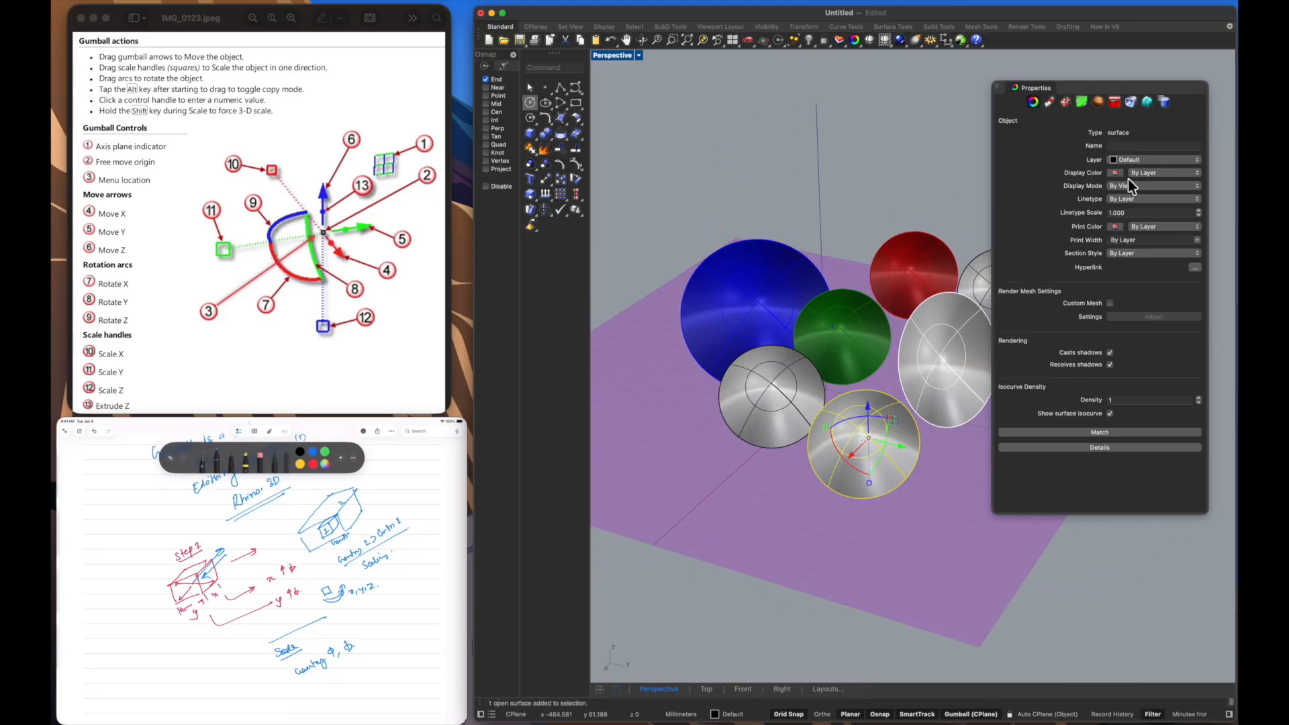
left_click(1120, 162)
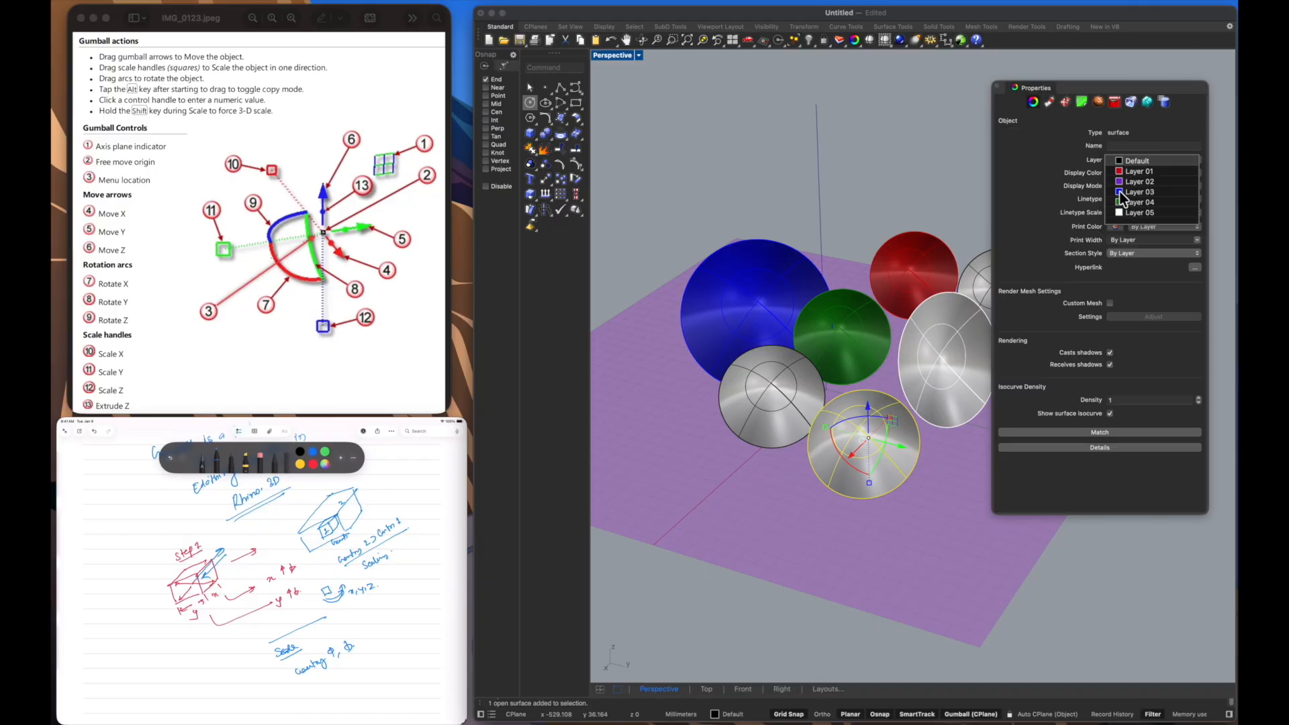
left_click(1118, 192)
left_click(973, 478)
- Assign the uncoloured paraboloid beside the red one to Layer 02 and close the object properties
right_click_drag(847, 552, 911, 577)
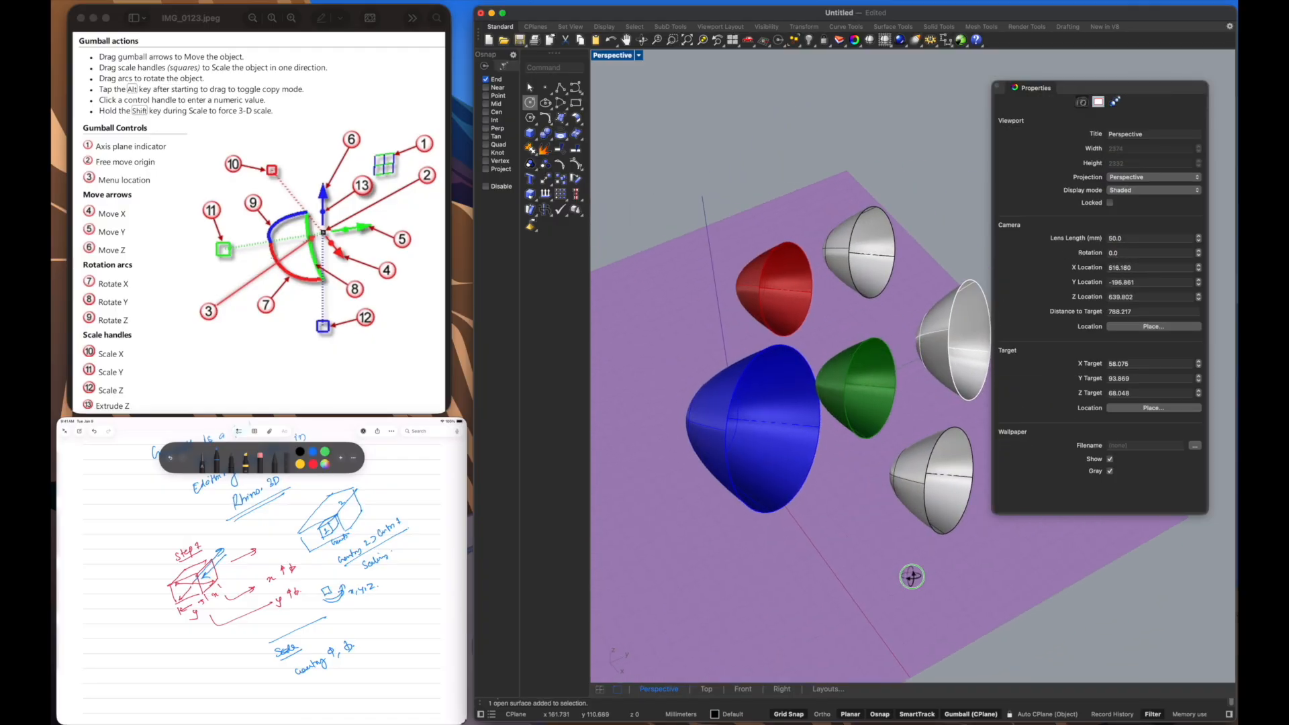
left_click(883, 219)
left_click(1128, 163)
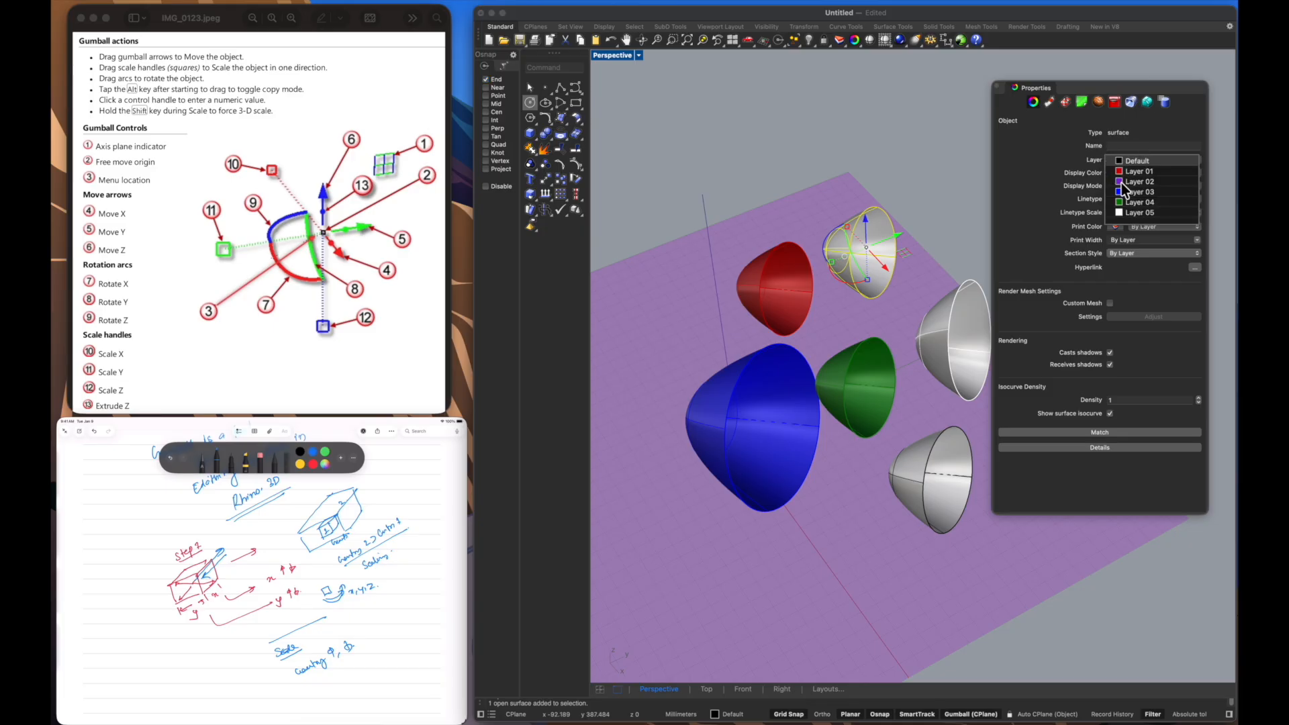
left_click(1130, 182)
left_click(857, 527)
mouse_move(858, 527)
right_mouse_down()
mouse_move(796, 520)
mouse_move(848, 542)
right_mouse_up()
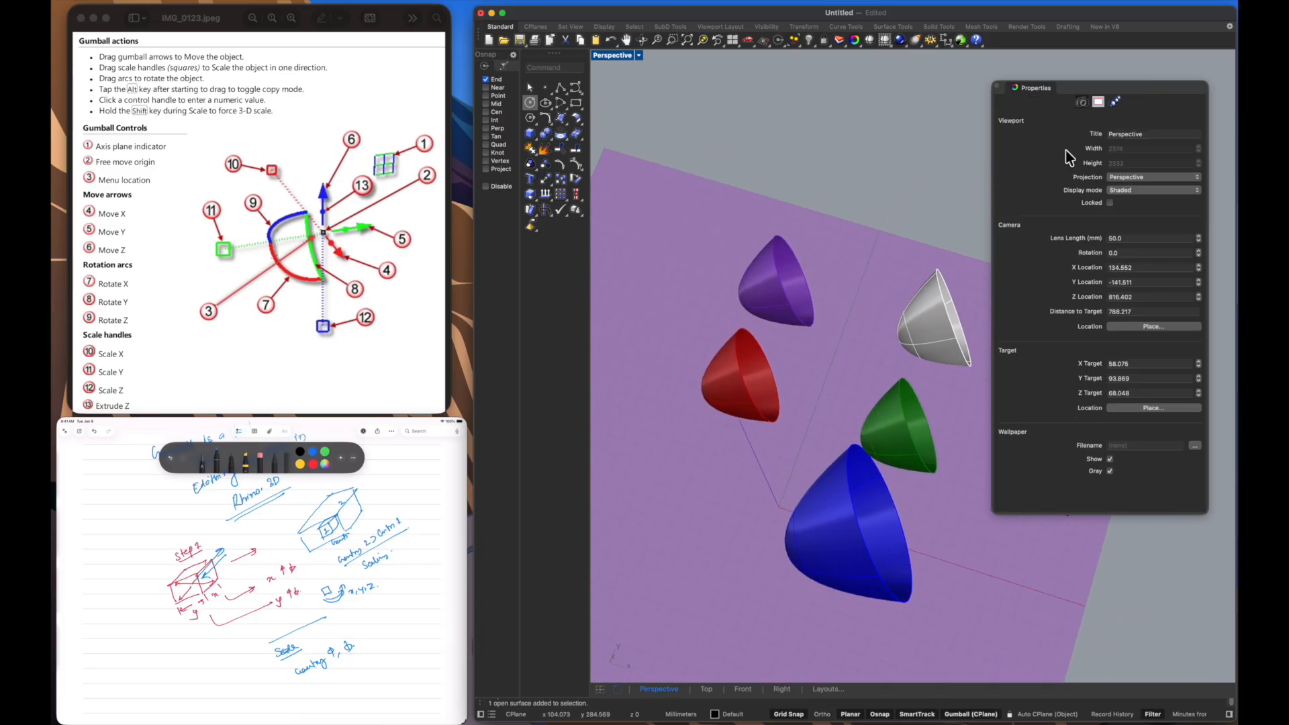
left_click(999, 88)
- Switch the Gumball on and move the large blue paraboloid in the negative X direction
right_click_drag(971, 403, 972, 434)
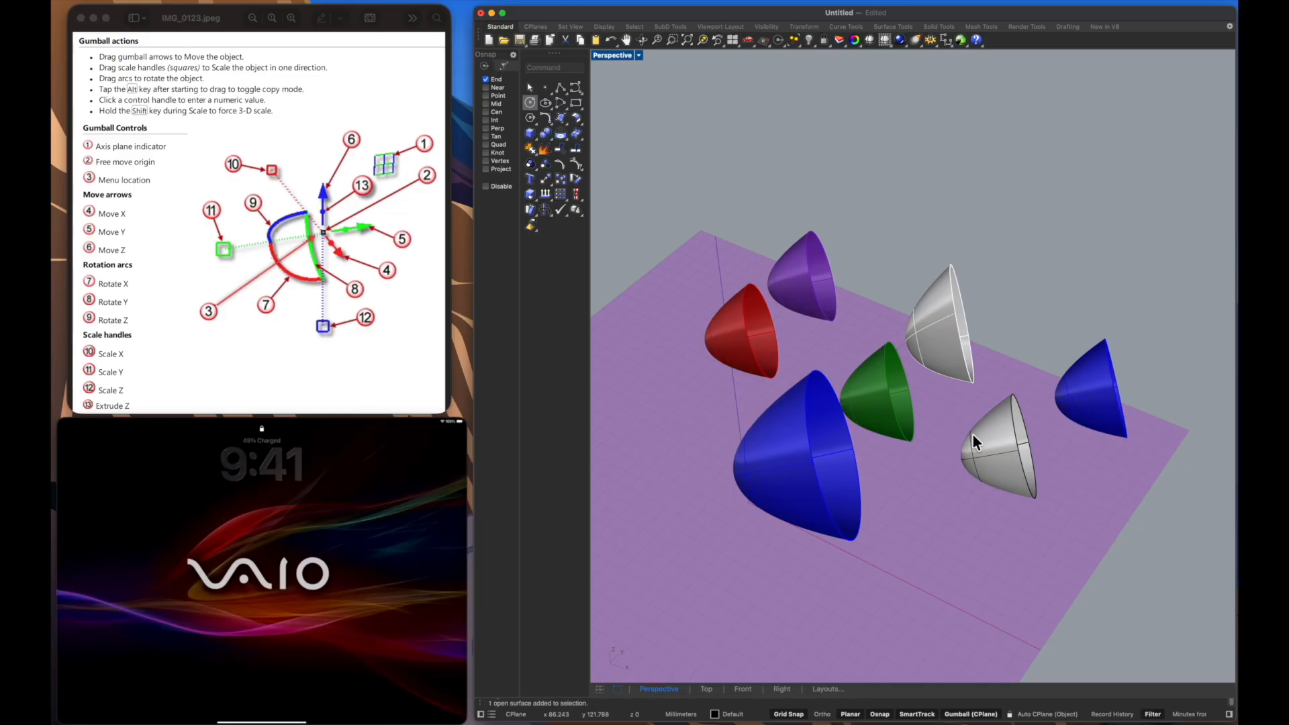
mouse_move(429, 576)
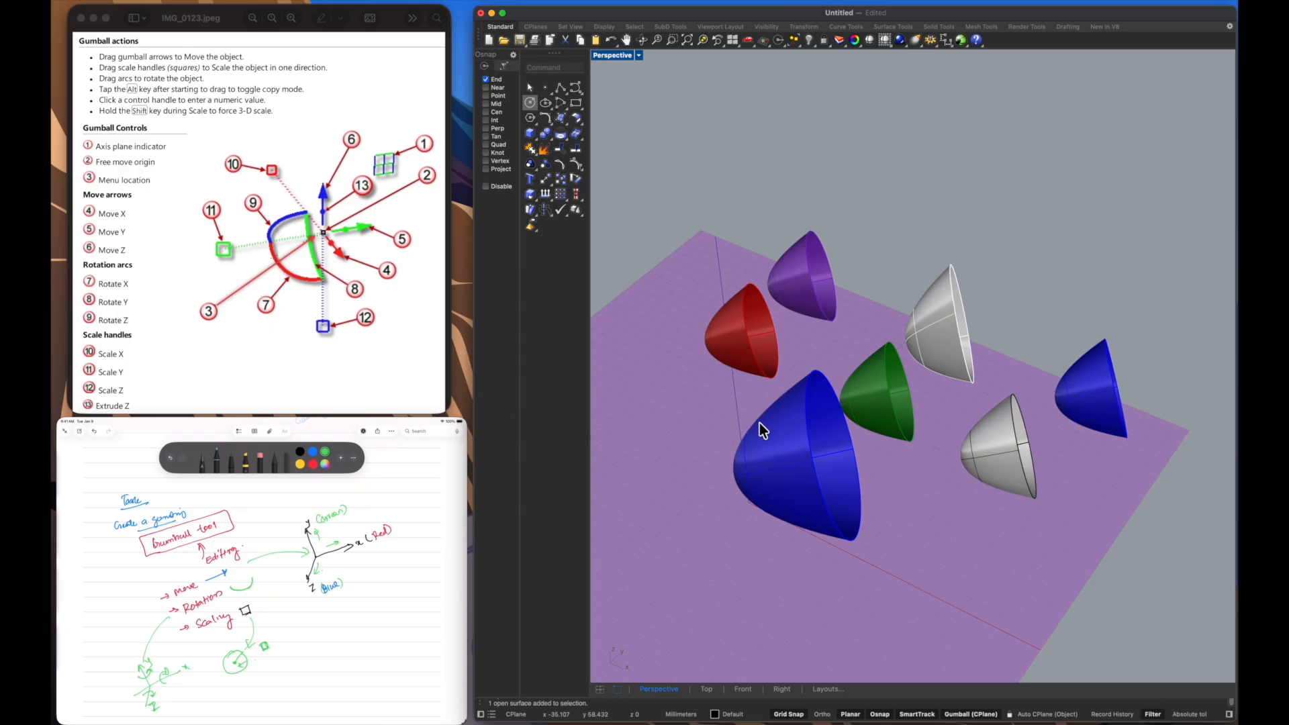
right_click_drag(750, 430, 780, 413)
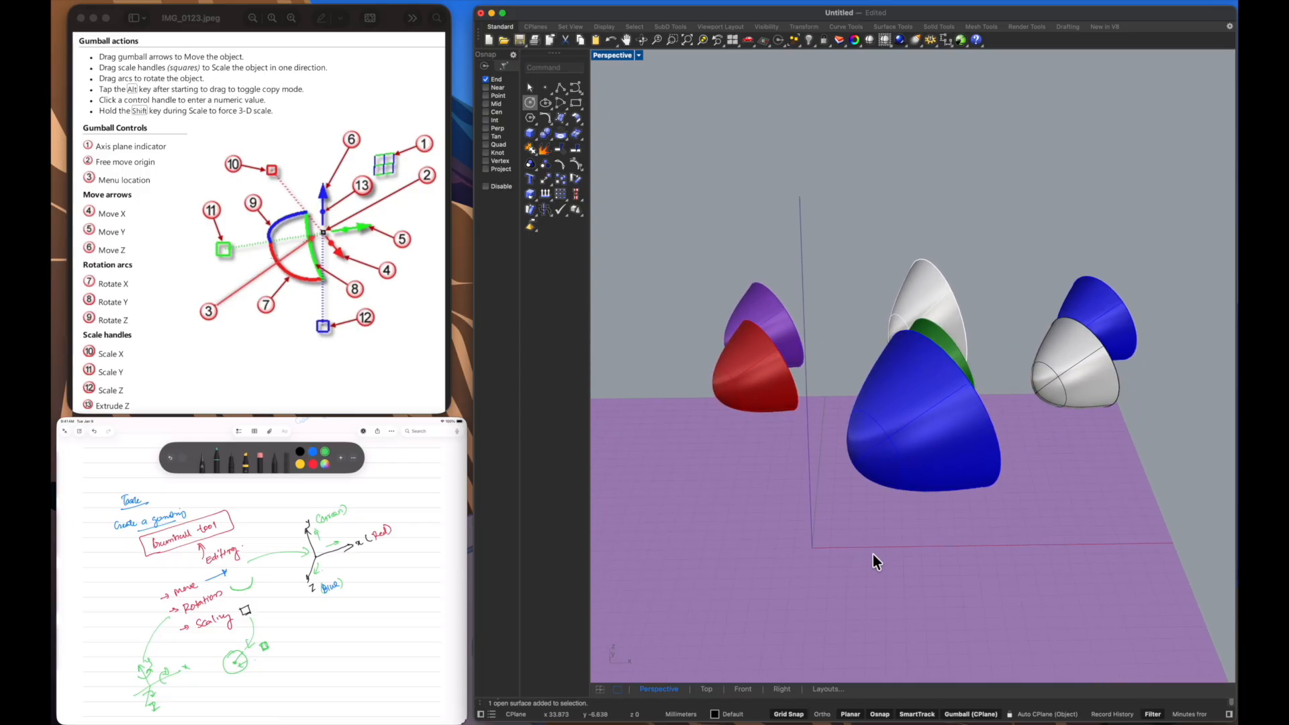
left_click(961, 716)
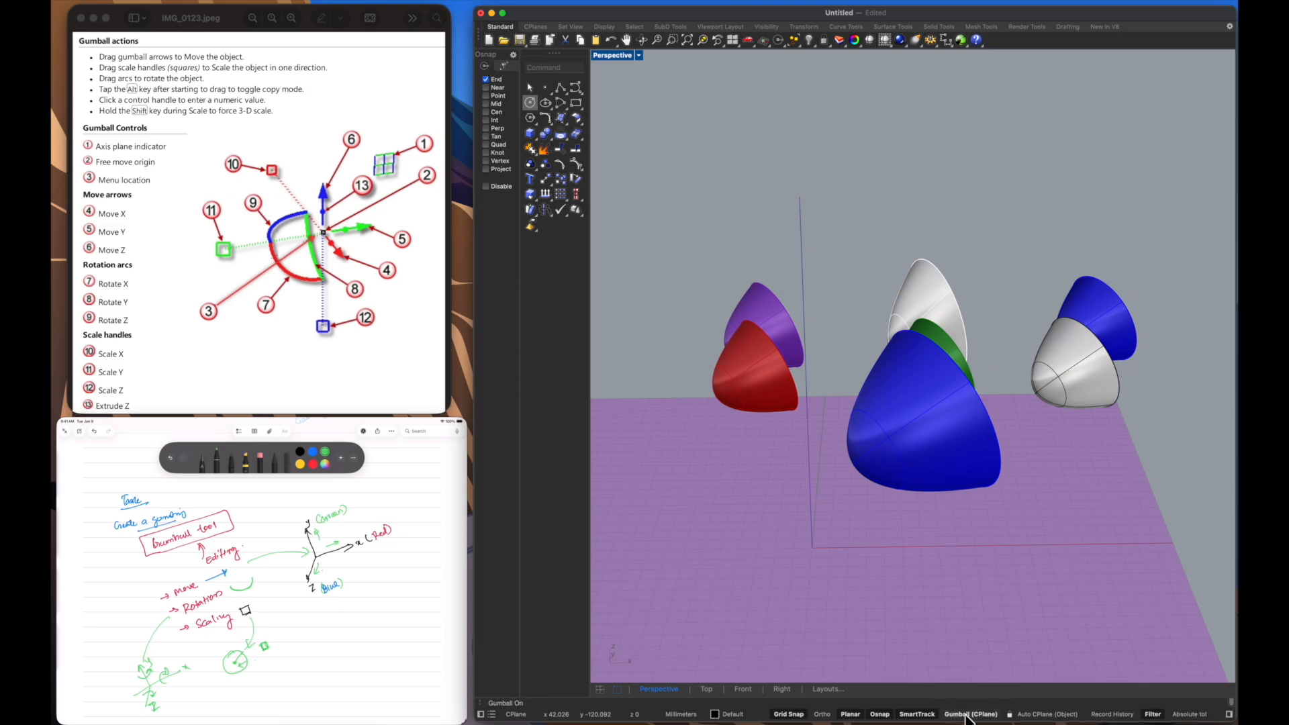
left_click(940, 459)
left_click_drag(944, 417, 880, 428)
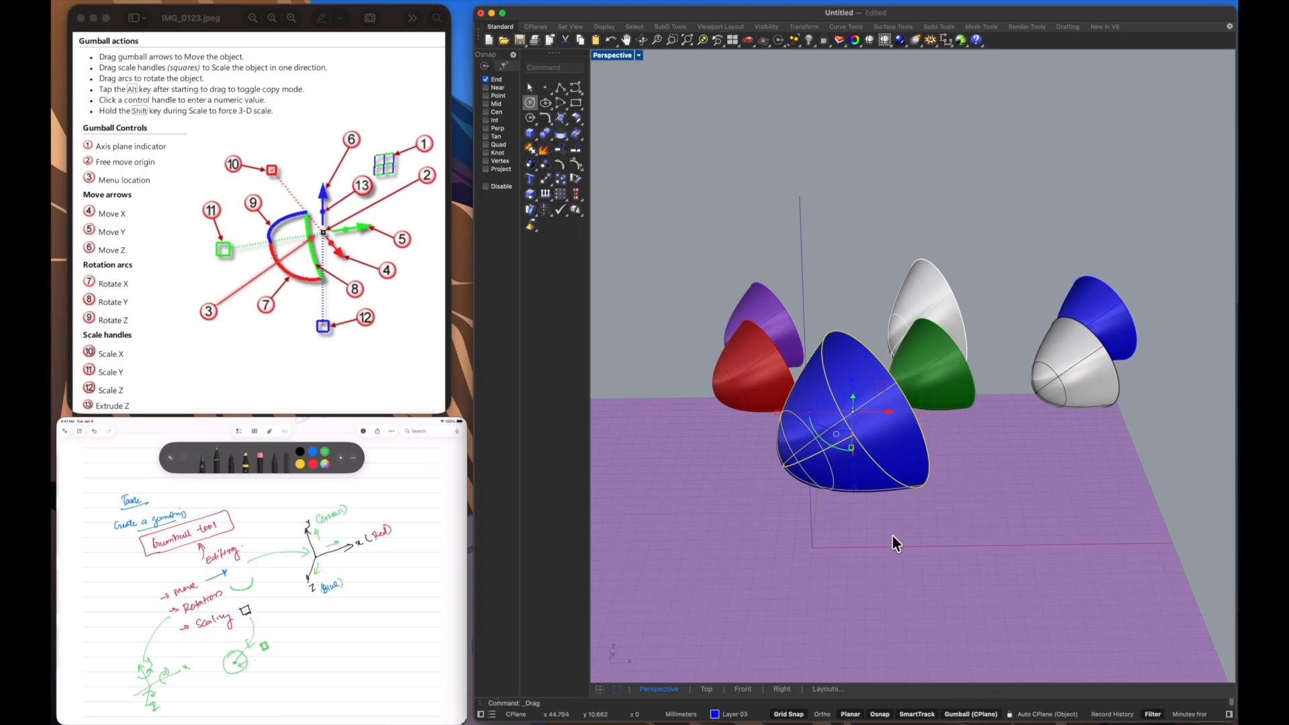
- Switch the Gumball off and deselect the large blue paraboloid
right_click_drag(893, 536, 872, 553)
left_click(970, 714)
key("Escape")
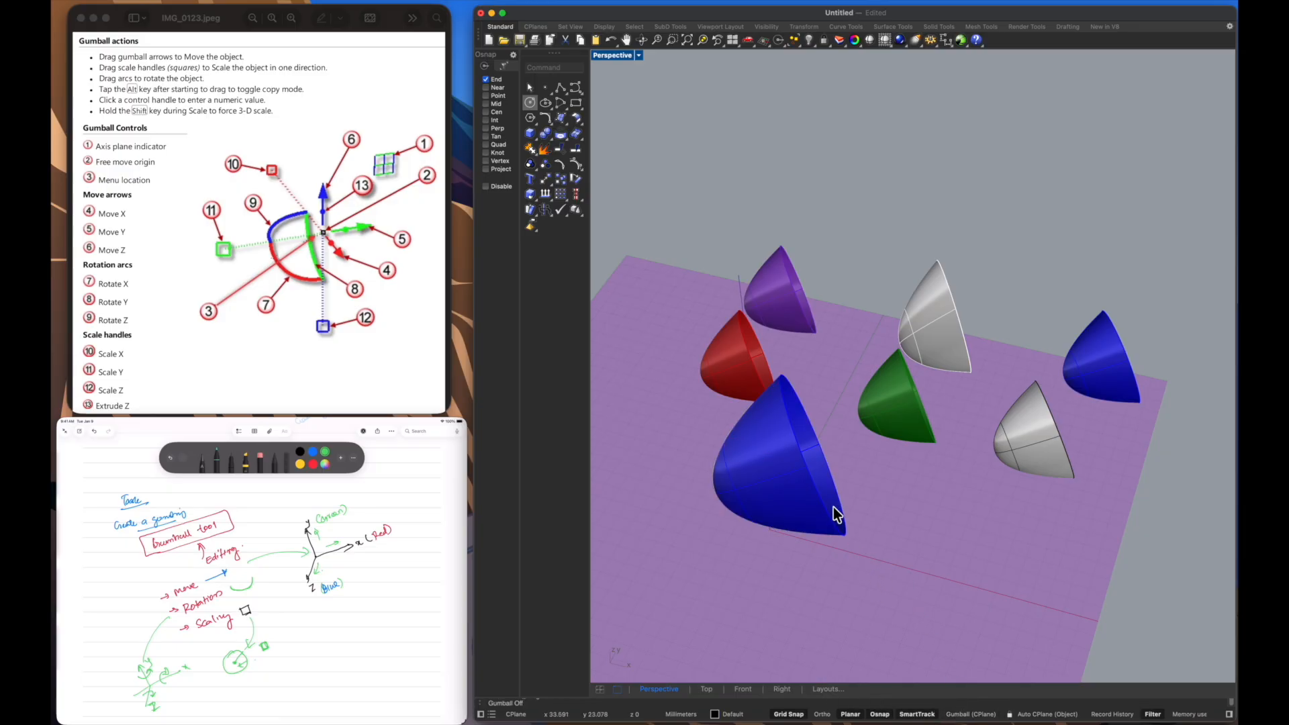
- Select the small blue paraboloid and switch the Gumball on to display its handles
left_click(893, 396)
left_click(939, 358)
left_click(1103, 362)
left_click(957, 715)
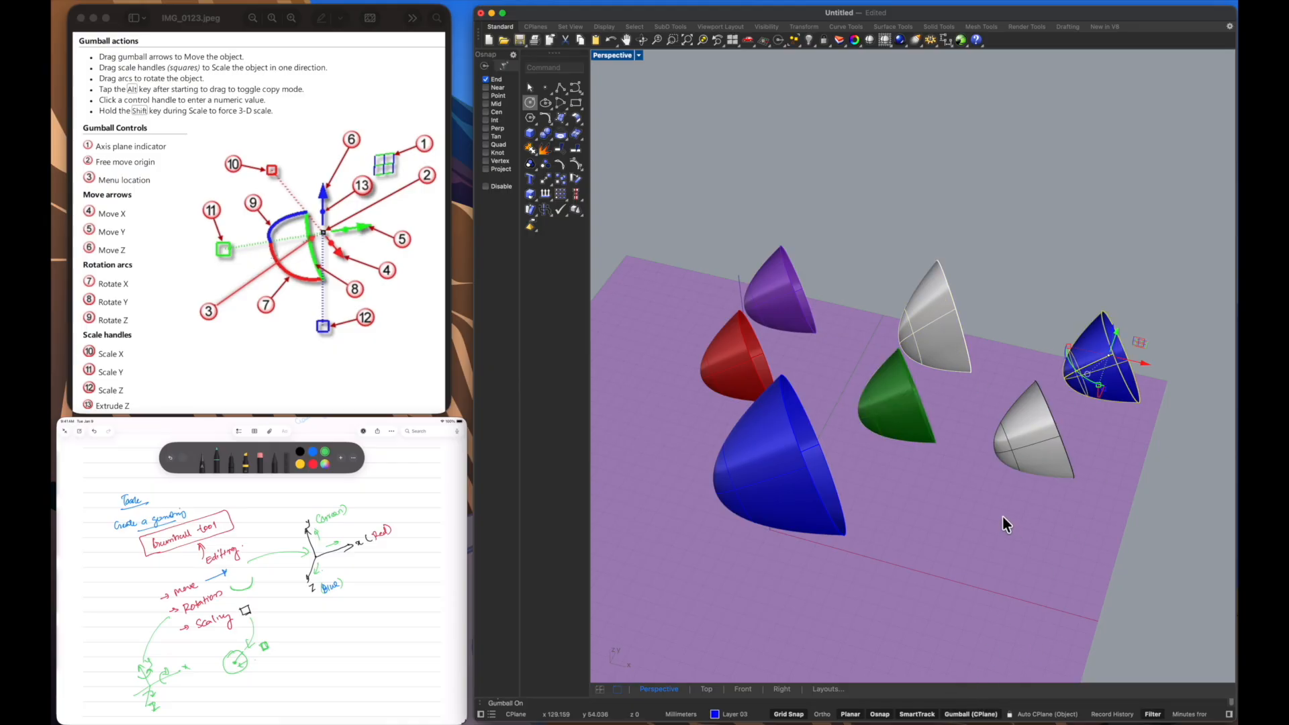